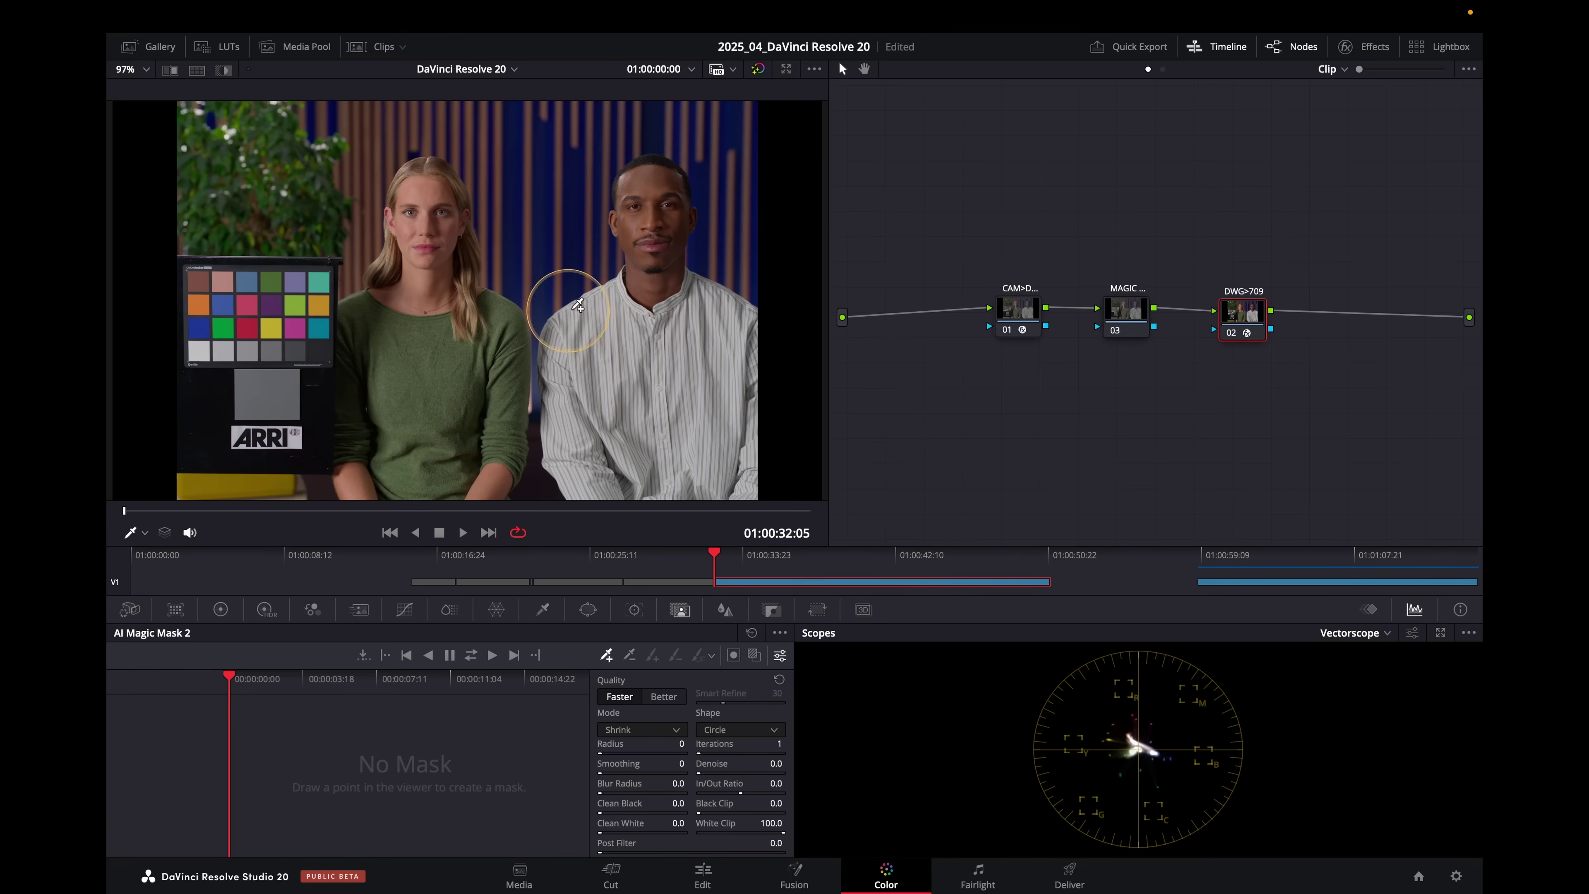
- Step through nodes 01, 03 and 02, ending with the MAGIC node 03 selected
{"action": "left_click", "coordinate": [1019, 309]}
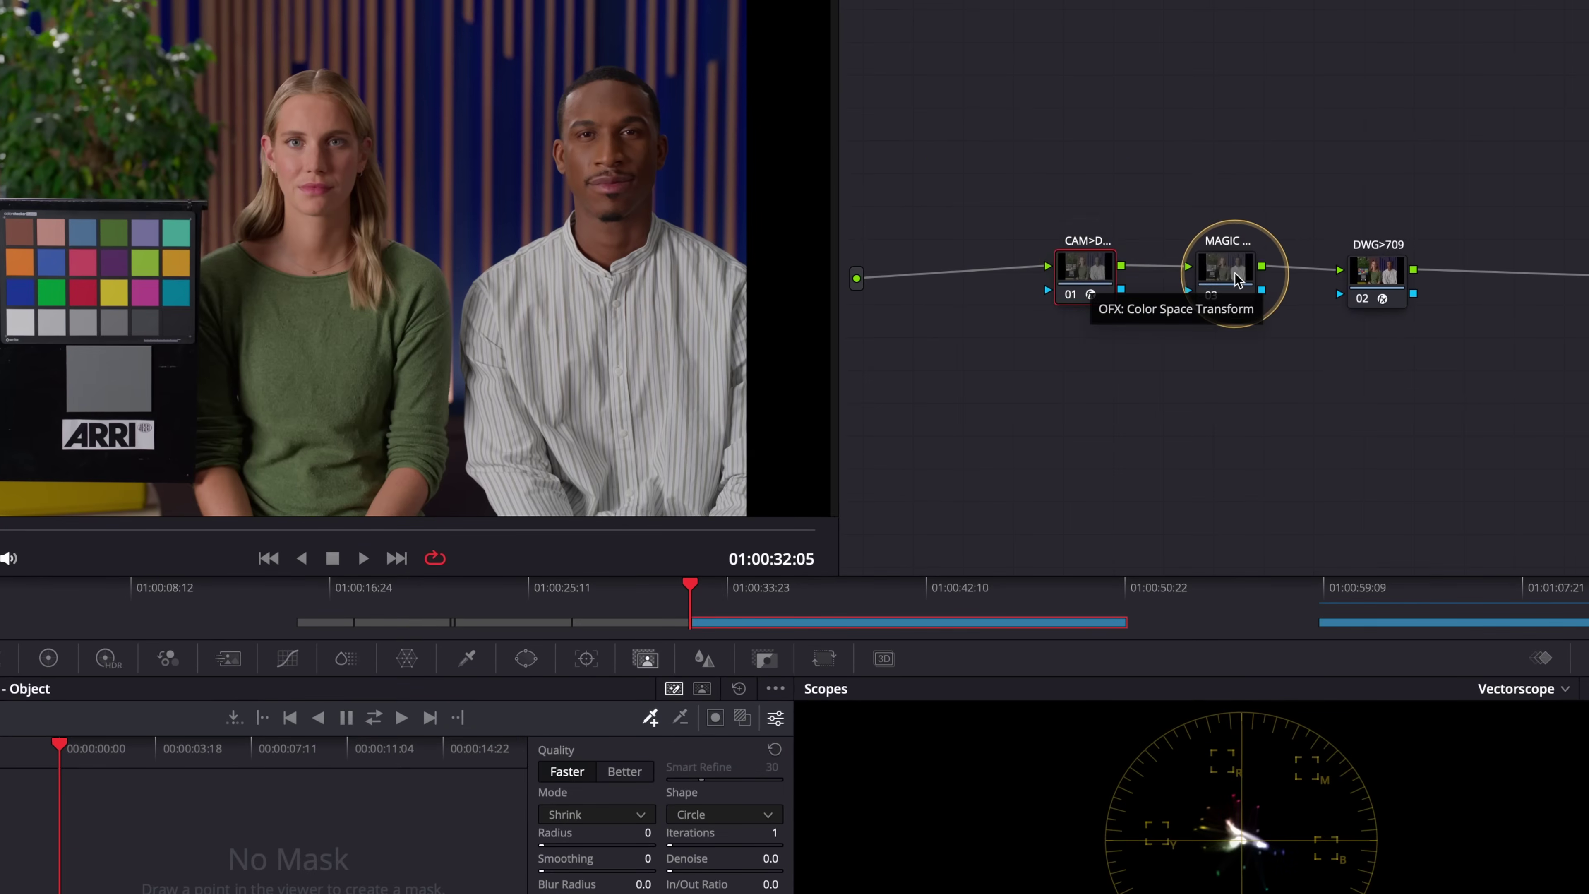
{"action": "left_click", "coordinate": [1237, 280]}
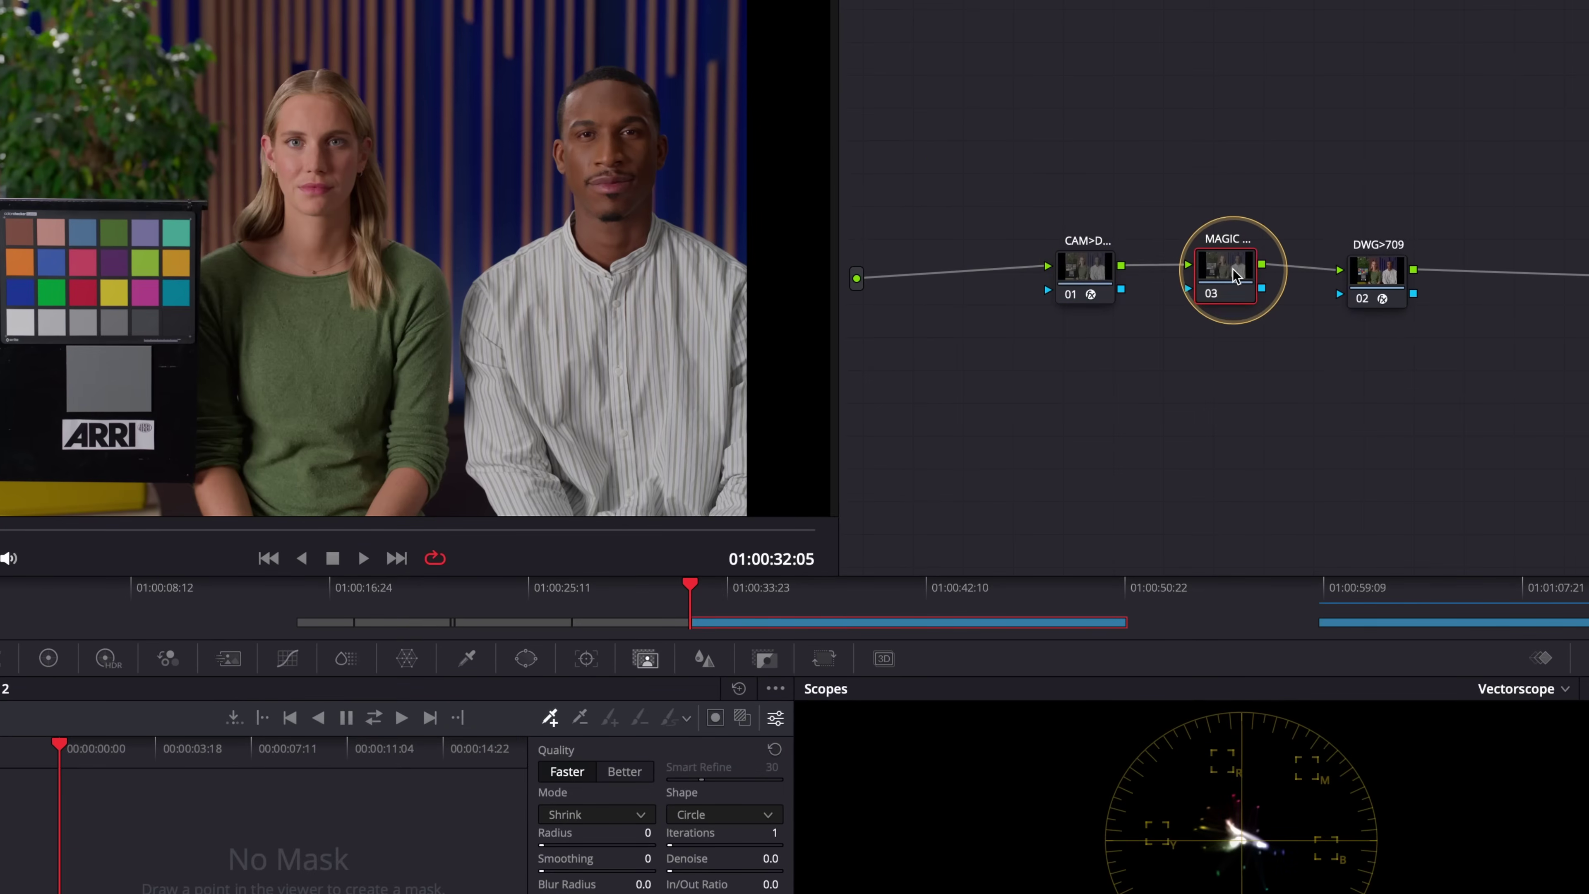
{"action": "left_click", "coordinate": [1367, 278]}
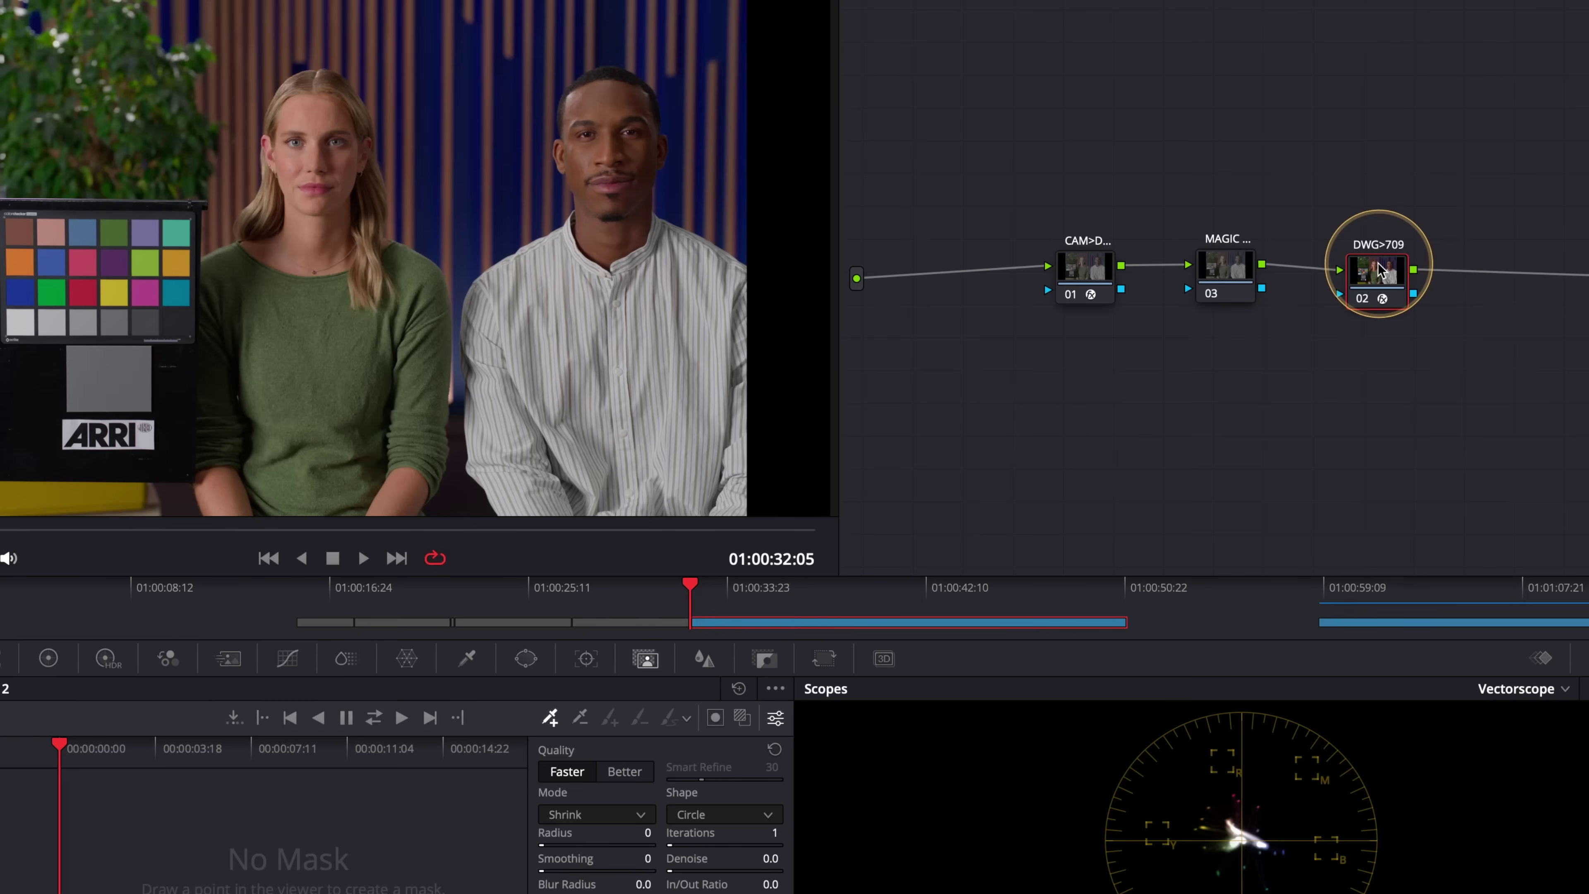
{"action": "left_click", "coordinate": [1235, 273]}
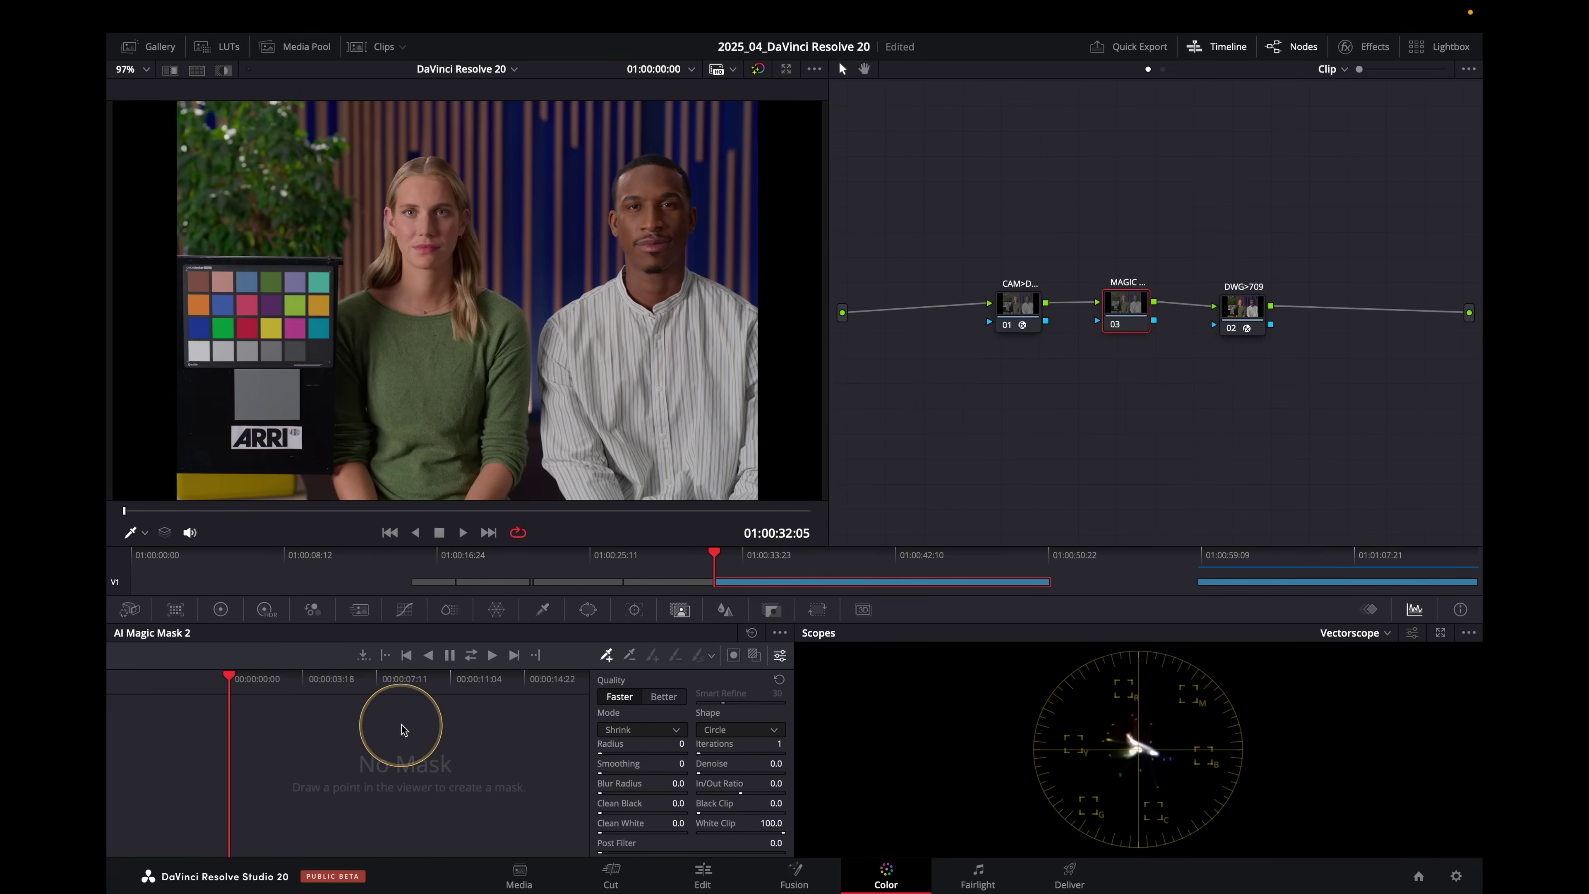
- Set the mask type to Person, show the overlay, stroke down the man on the right, and choose Better quality
{"action": "left_click", "coordinate": [780, 633]}
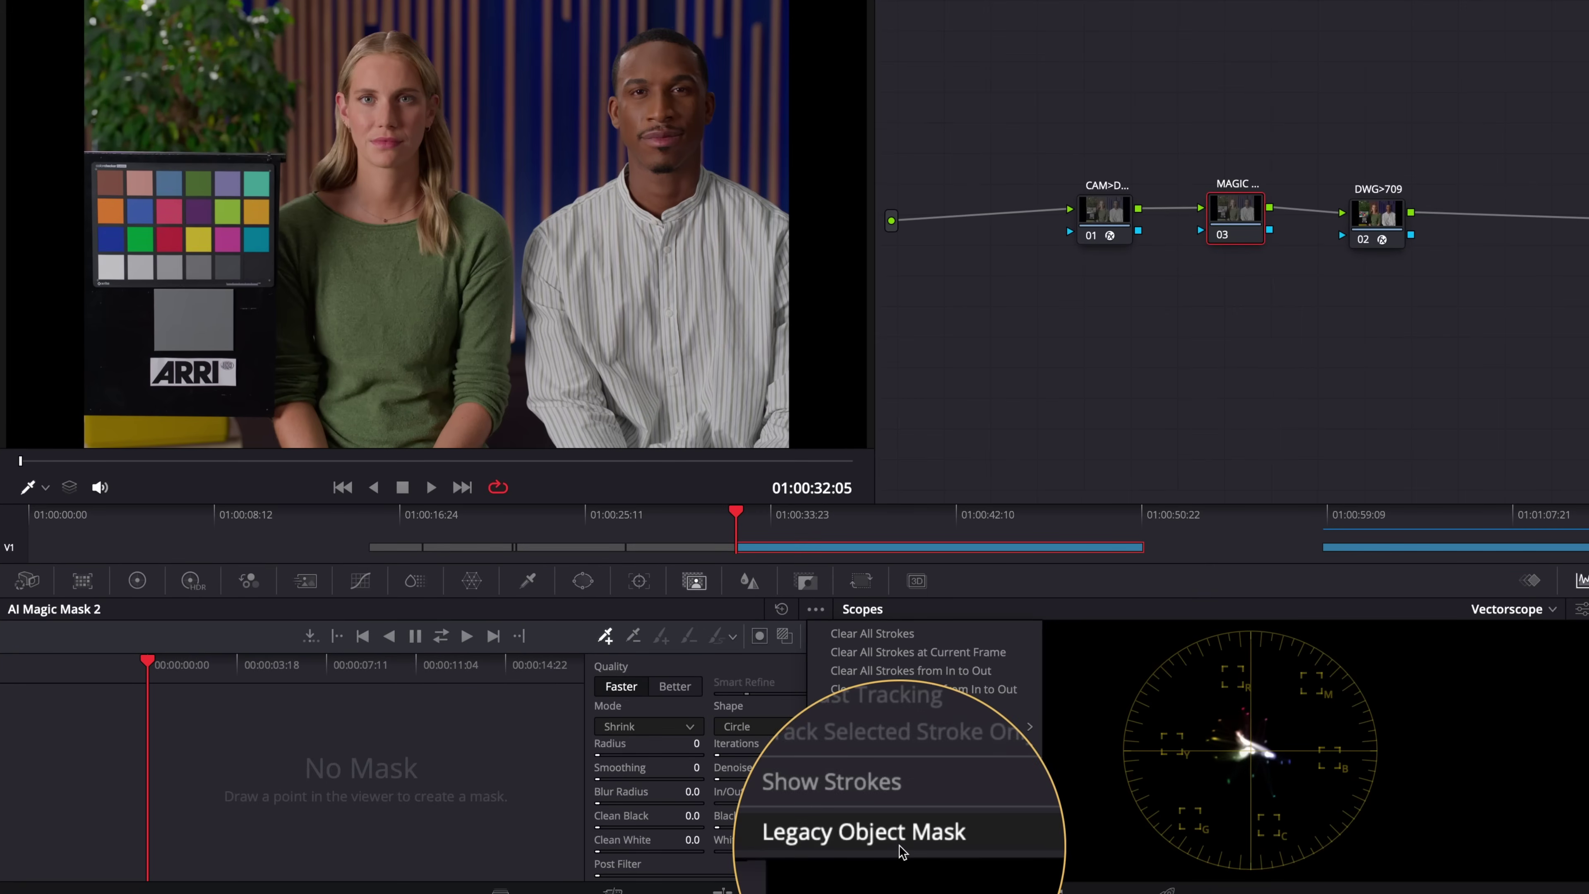
{"action": "left_click", "coordinate": [899, 843]}
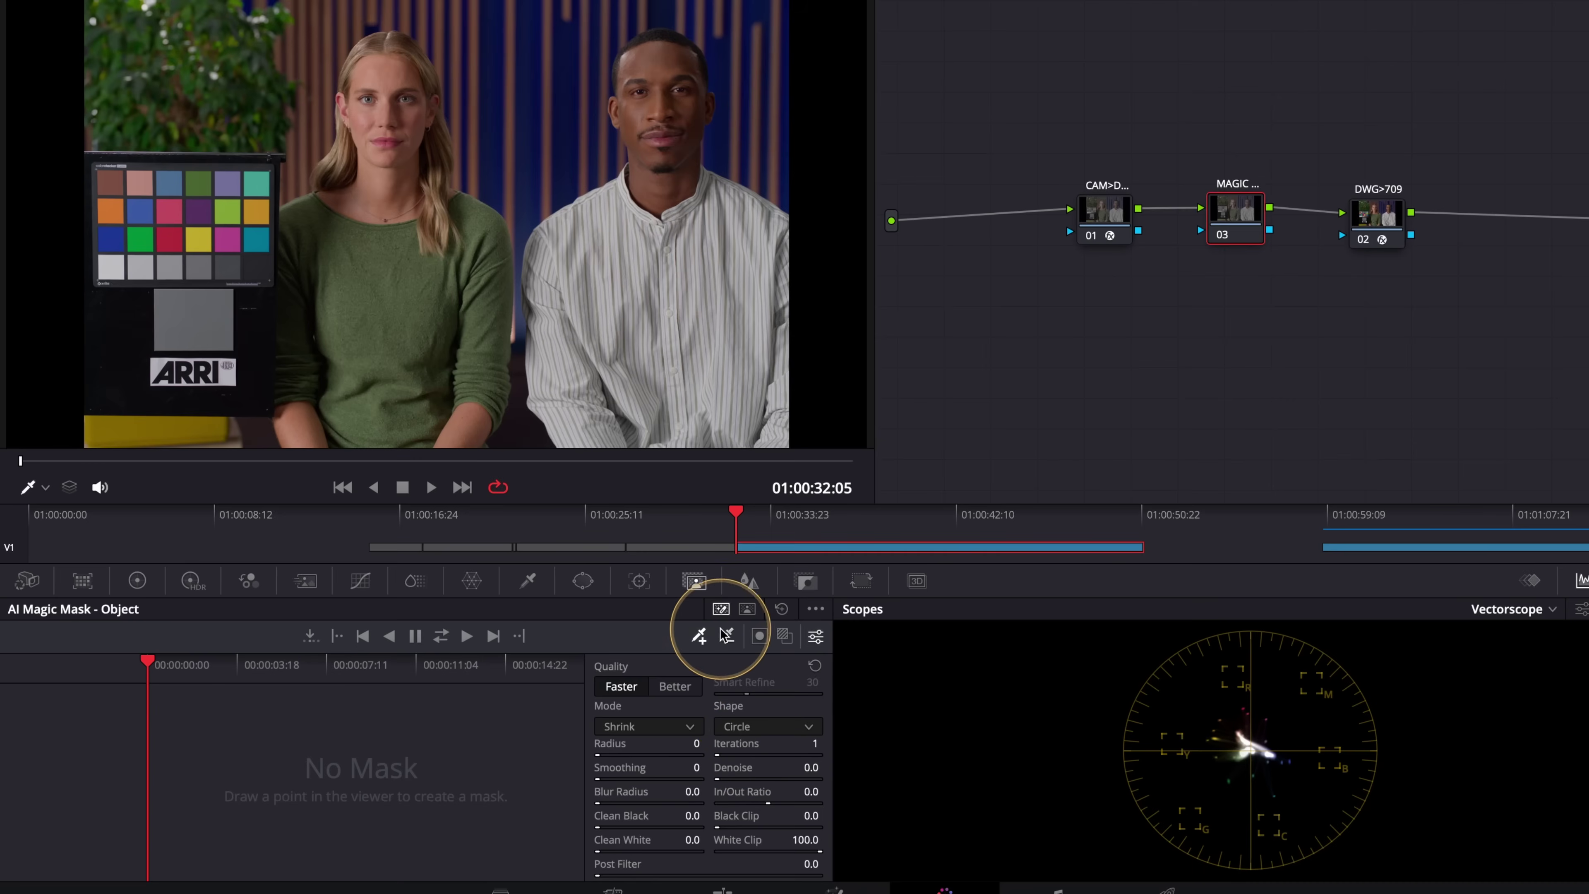
{"action": "left_click", "coordinate": [746, 611]}
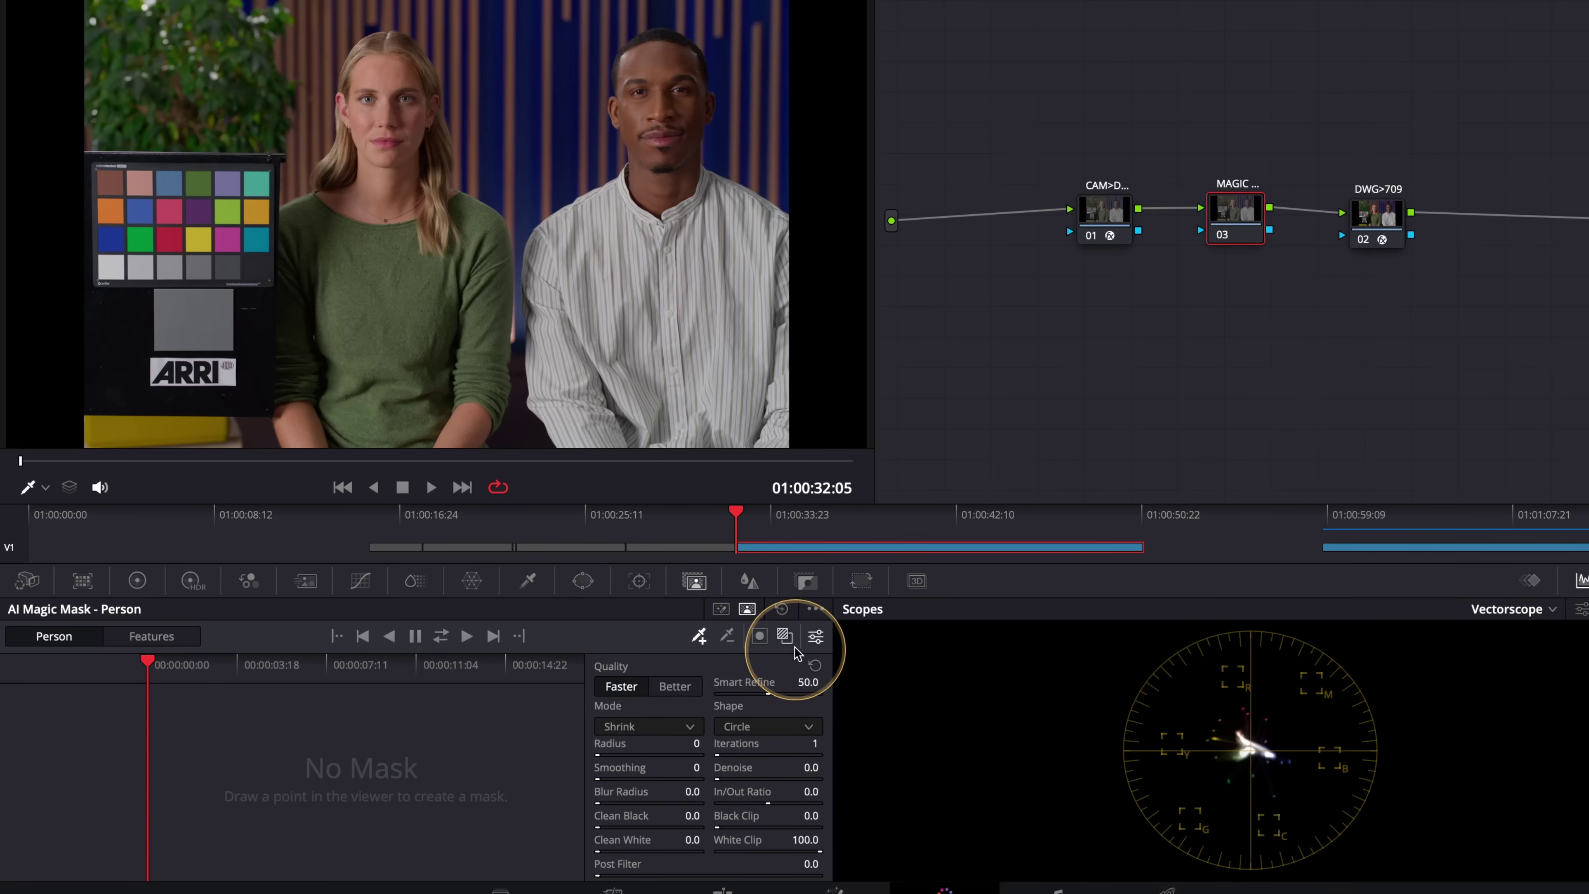
{"action": "left_click", "coordinate": [785, 636]}
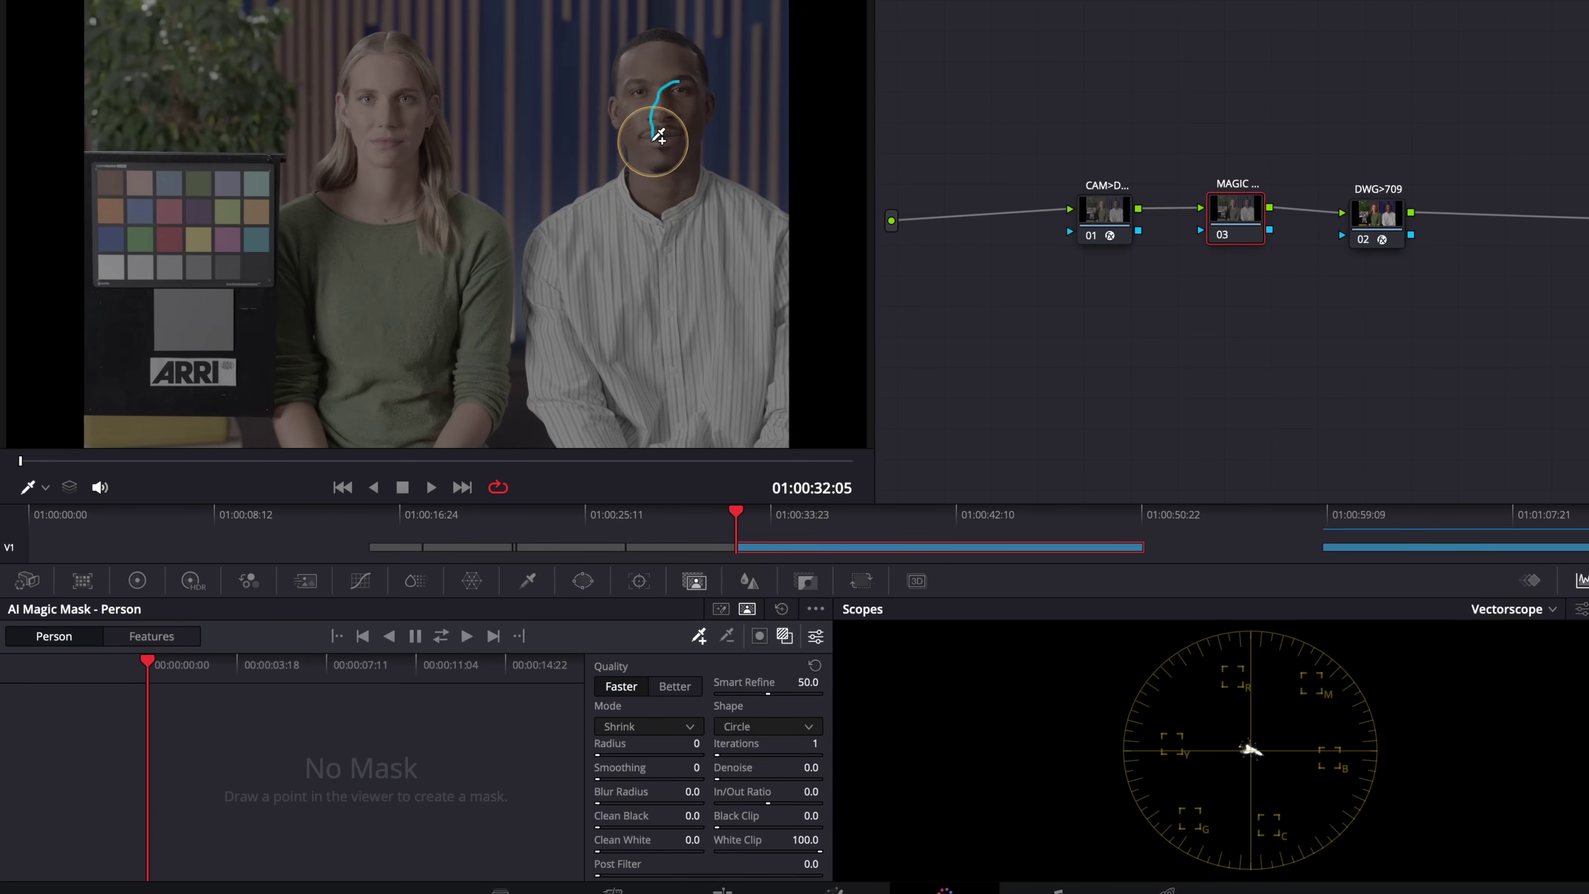
{"action": "left_click_drag", "start_coordinate": [660, 344], "coordinate": [616, 319]}
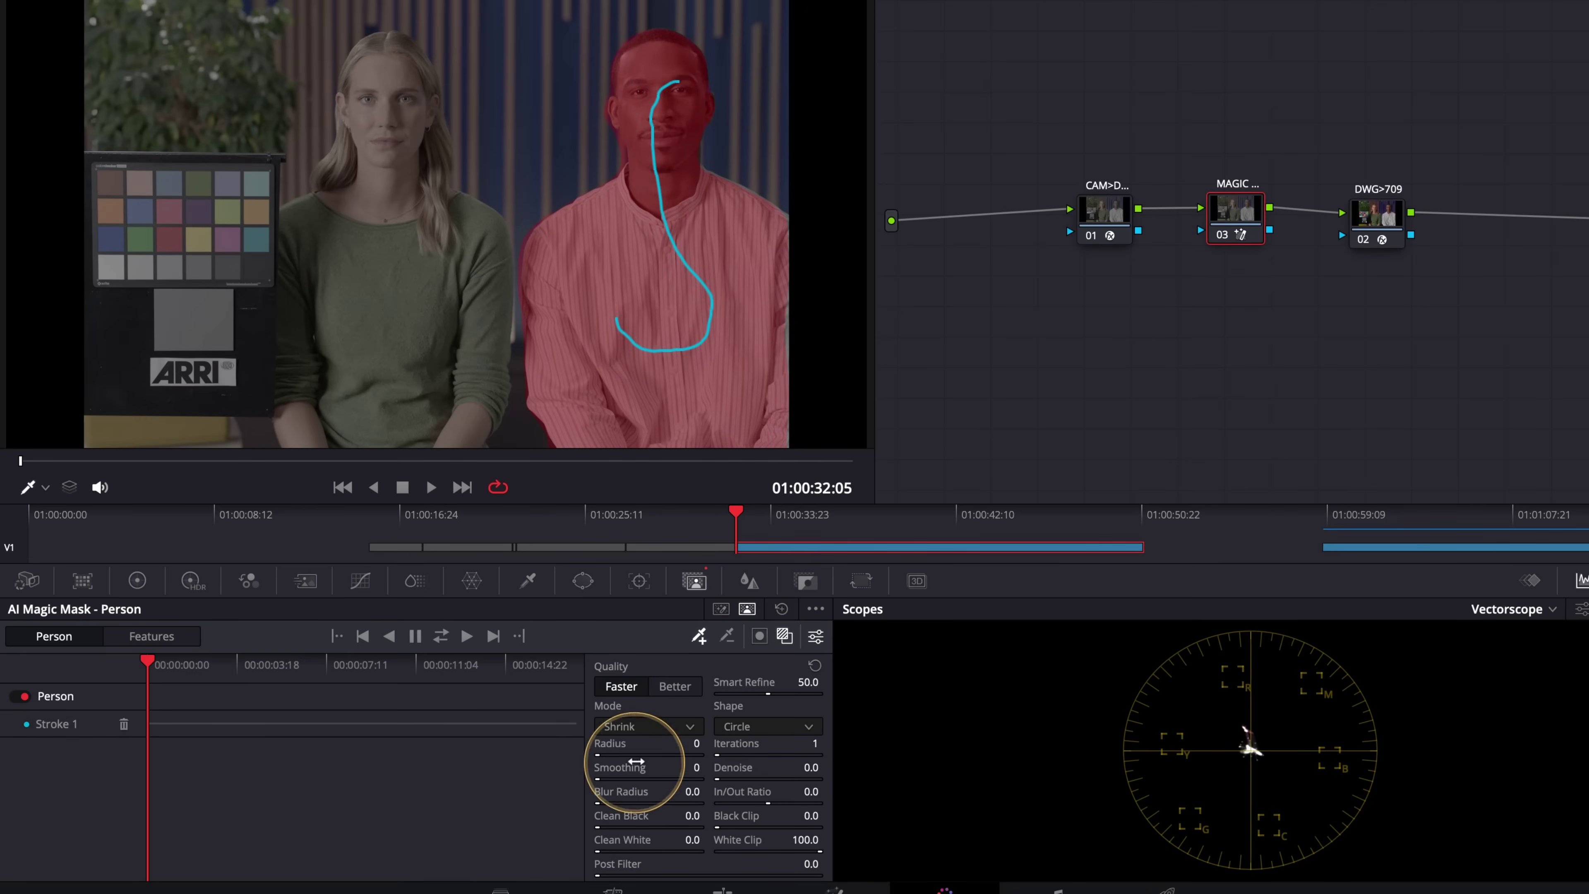
{"action": "left_click", "coordinate": [682, 693]}
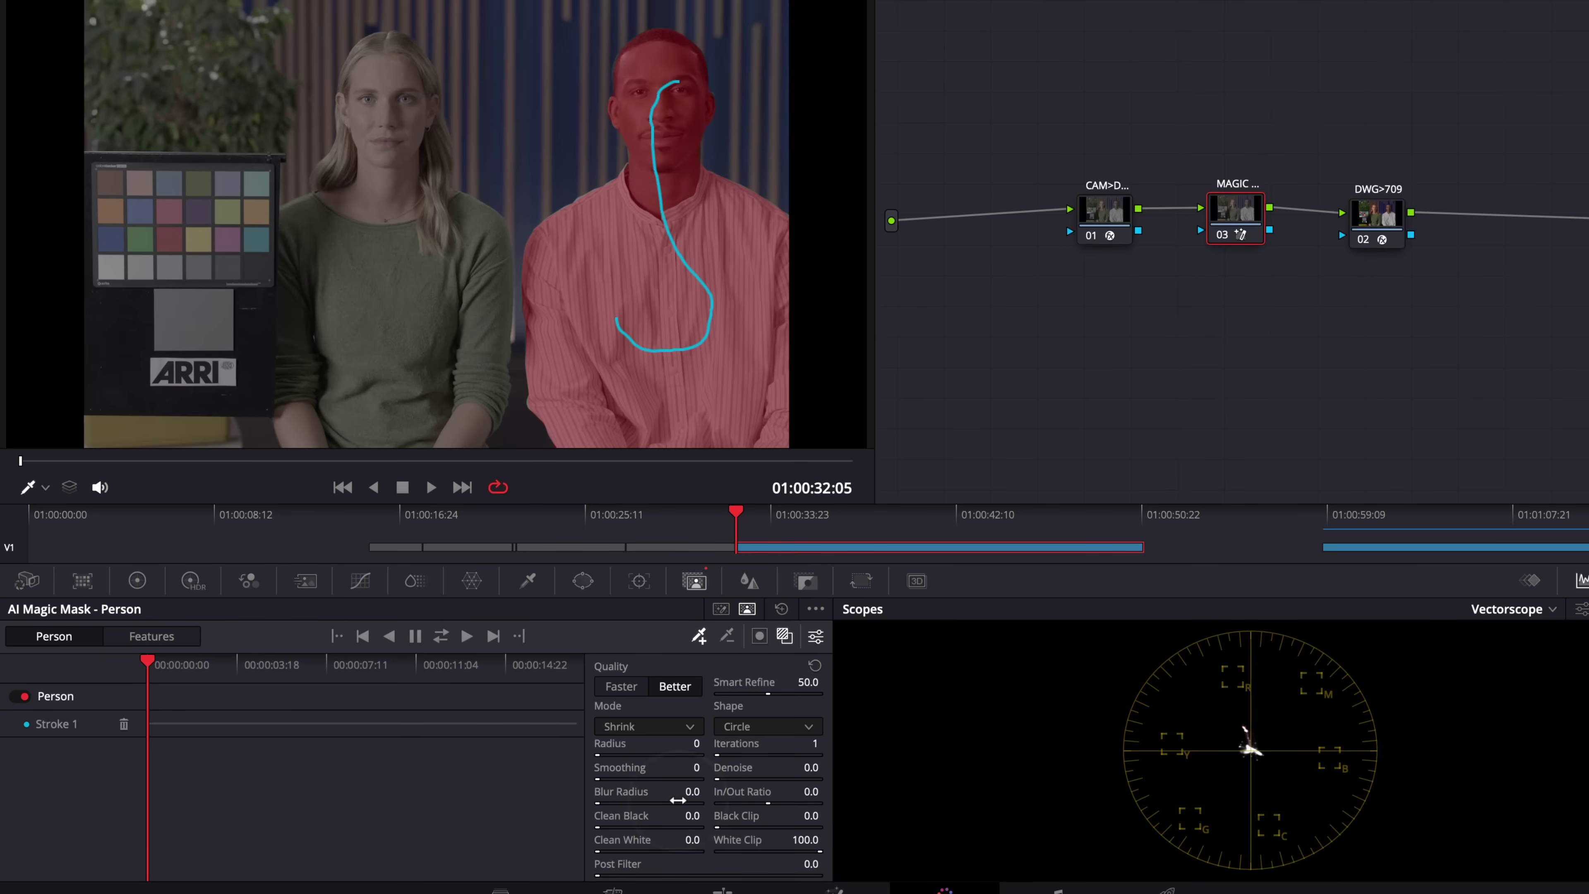
- Reset the stroke mask and uncheck Legacy Object Mask to switch to Magic Mask 2
{"action": "left_click", "coordinate": [782, 610]}
{"action": "left_click", "coordinate": [815, 608]}
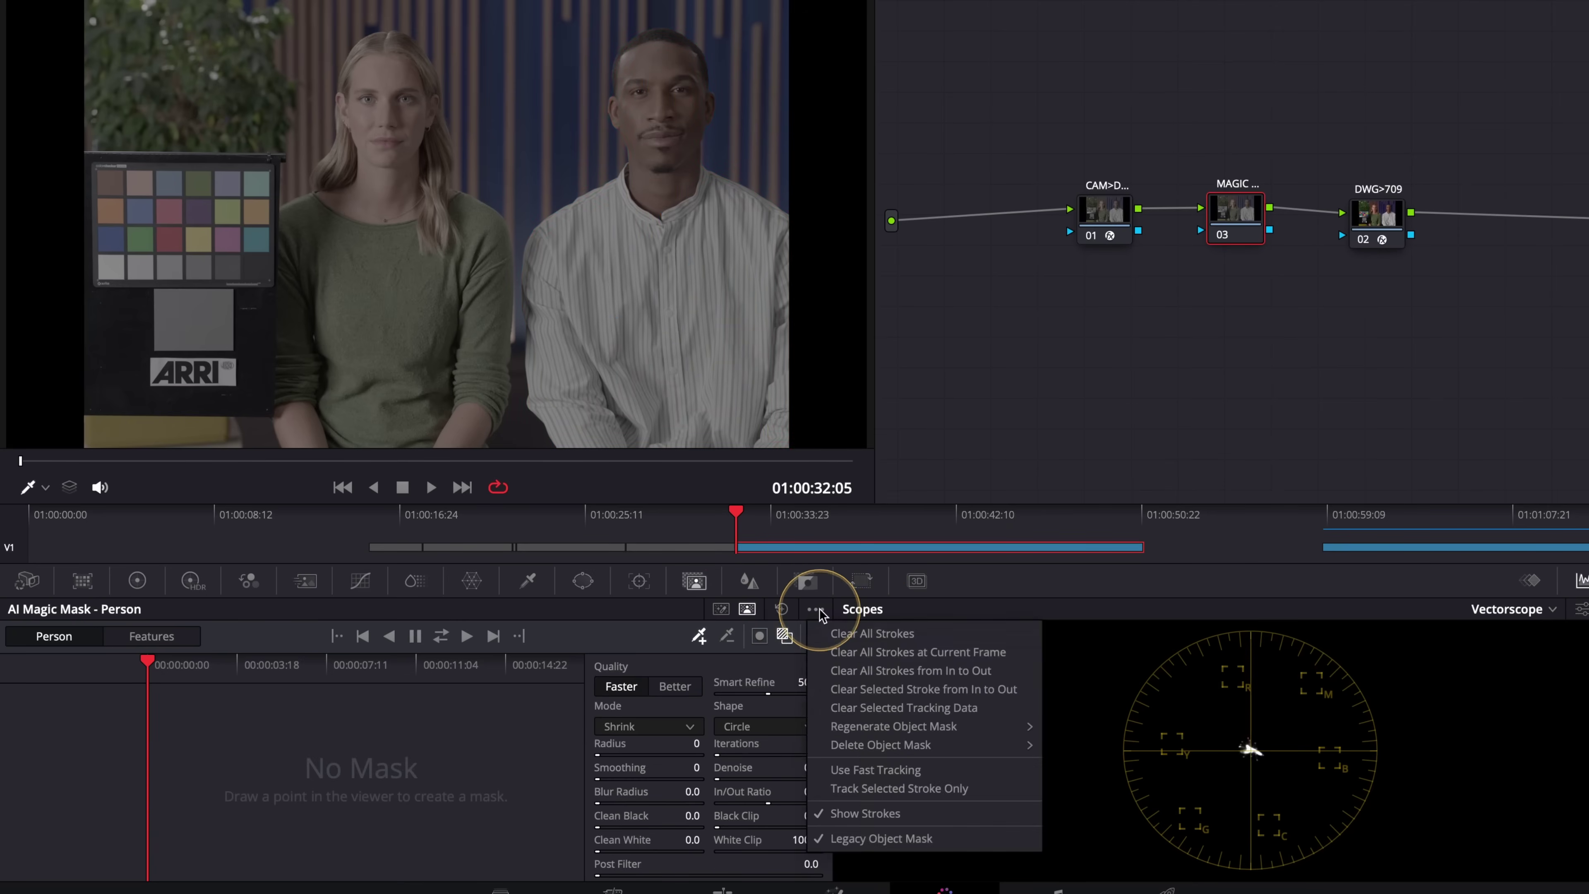
{"action": "left_click", "coordinate": [796, 639]}
{"action": "left_click", "coordinate": [784, 636]}
{"action": "left_click", "coordinate": [815, 610]}
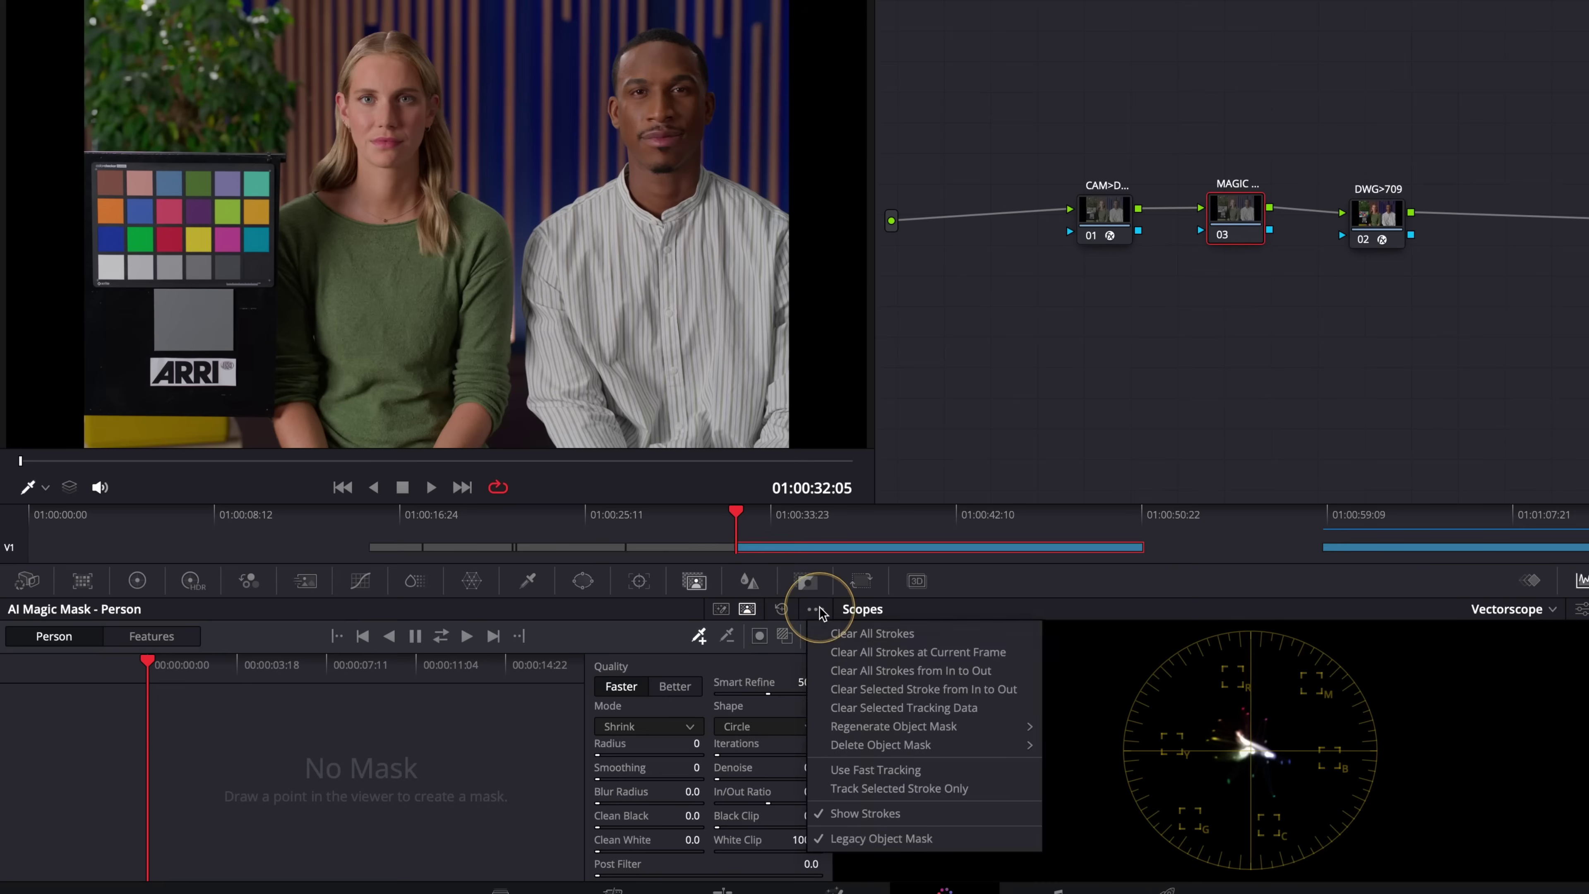
{"action": "left_click", "coordinate": [867, 839]}
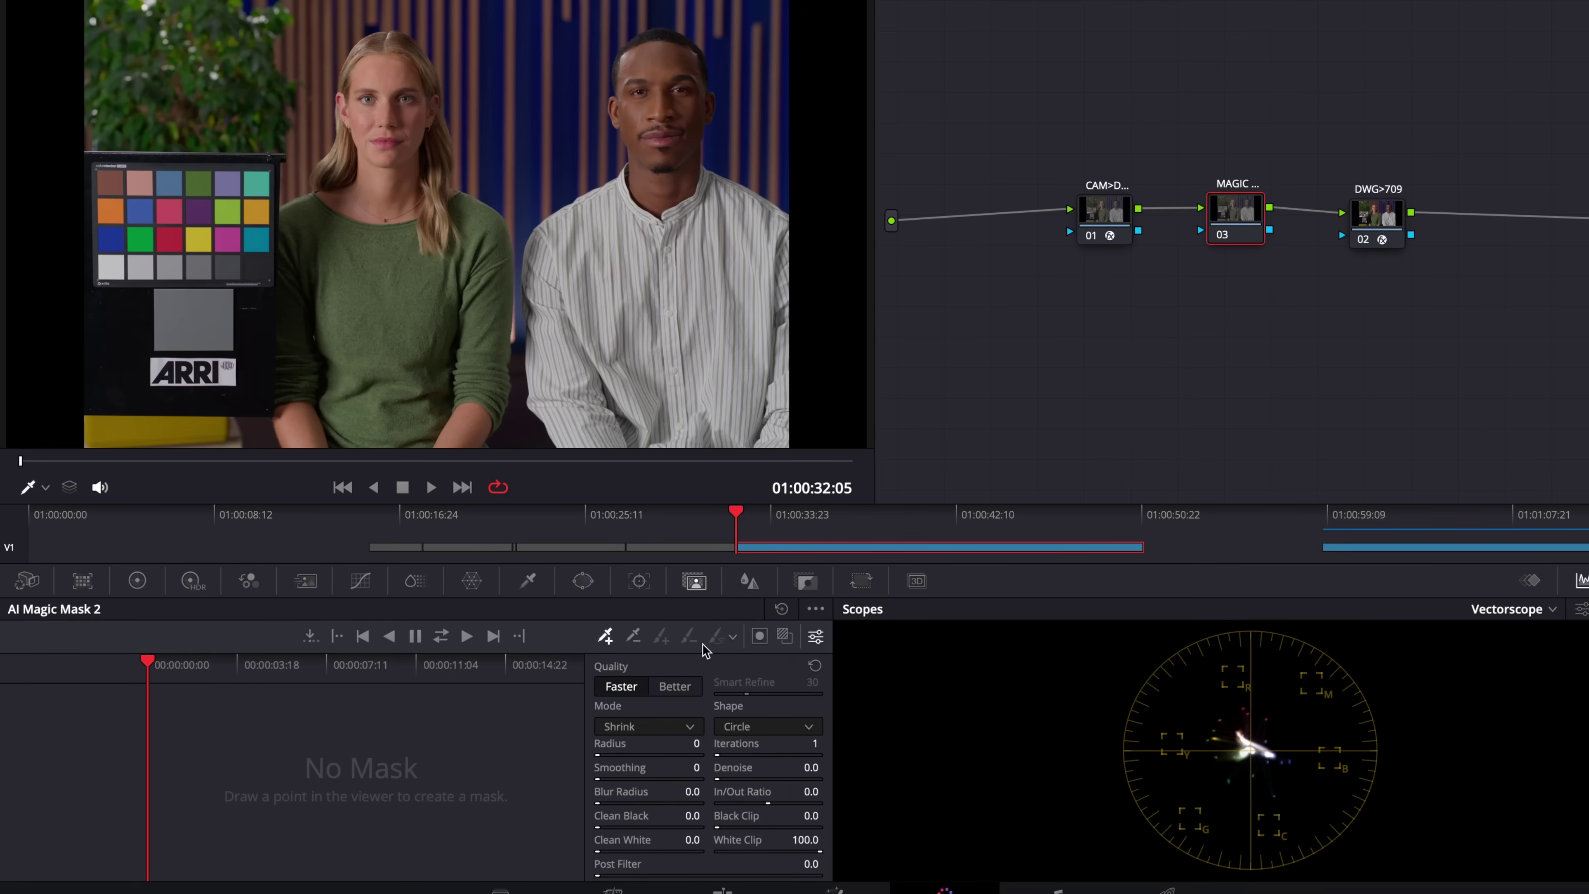
- With the overlay shown, place eight mask points on the man's shirt, face and neck, then hide the overlay
{"action": "left_click", "coordinate": [784, 637]}
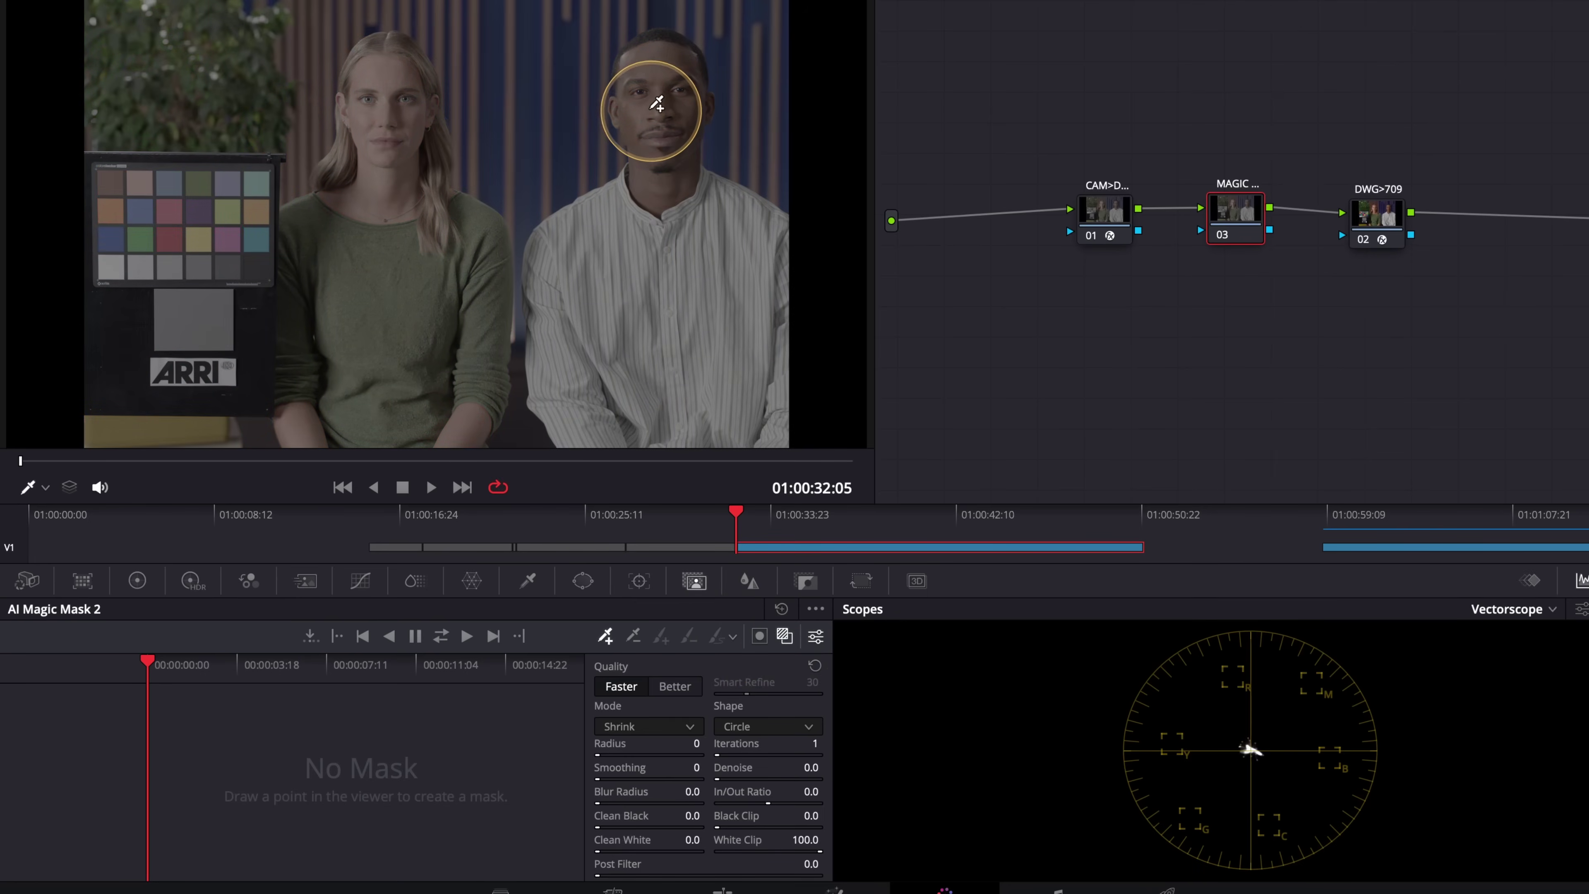
{"action": "left_click", "coordinate": [719, 267]}
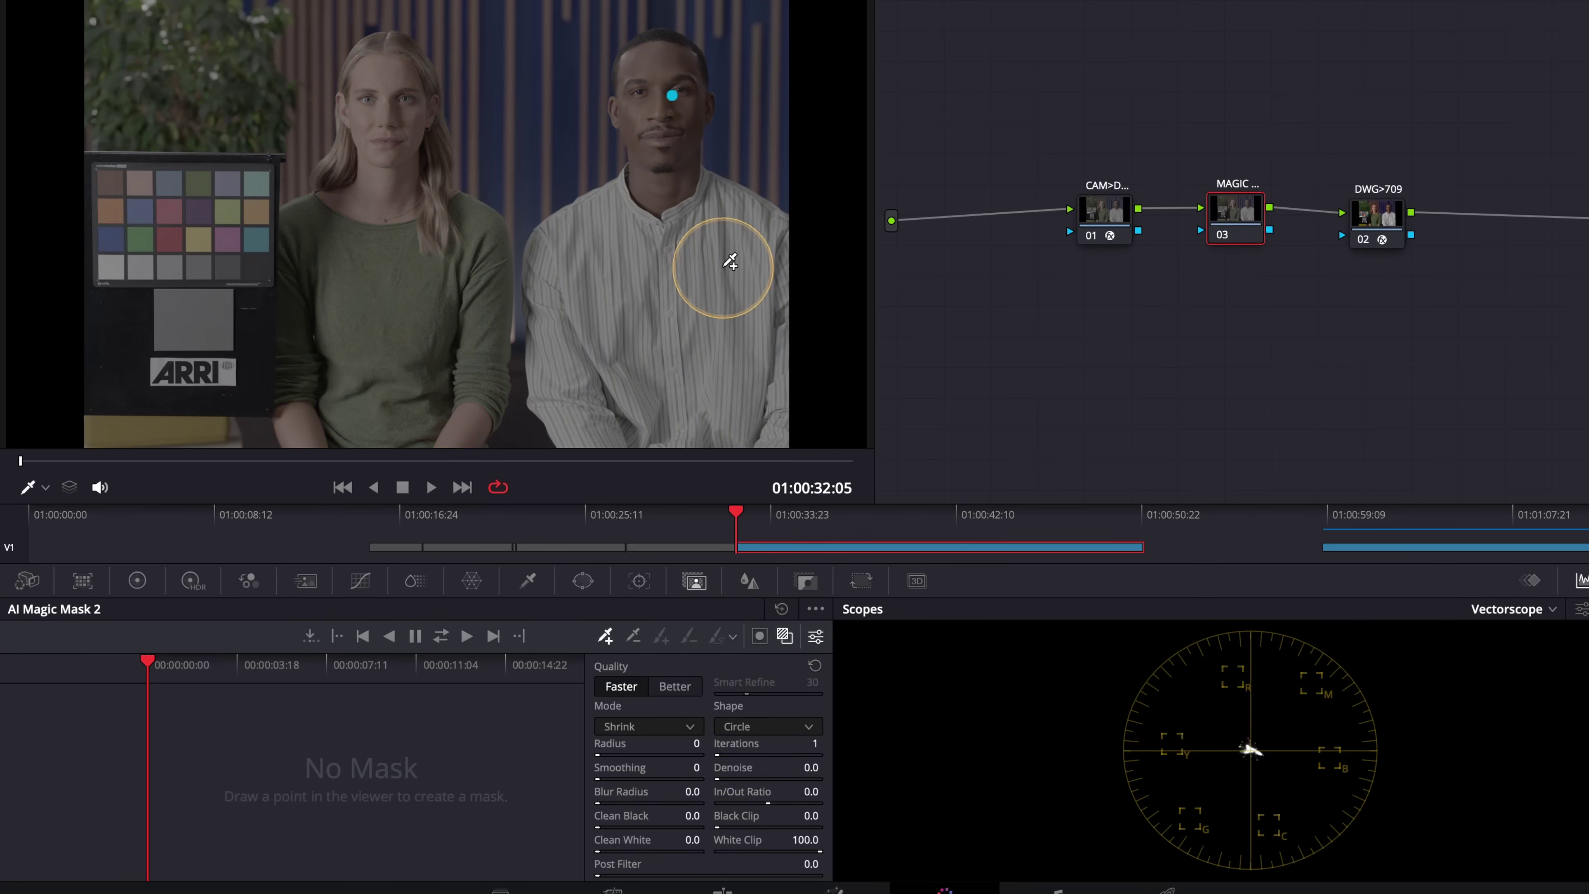
{"action": "left_click", "coordinate": [662, 404]}
{"action": "left_click", "coordinate": [754, 355]}
{"action": "left_click", "coordinate": [595, 350]}
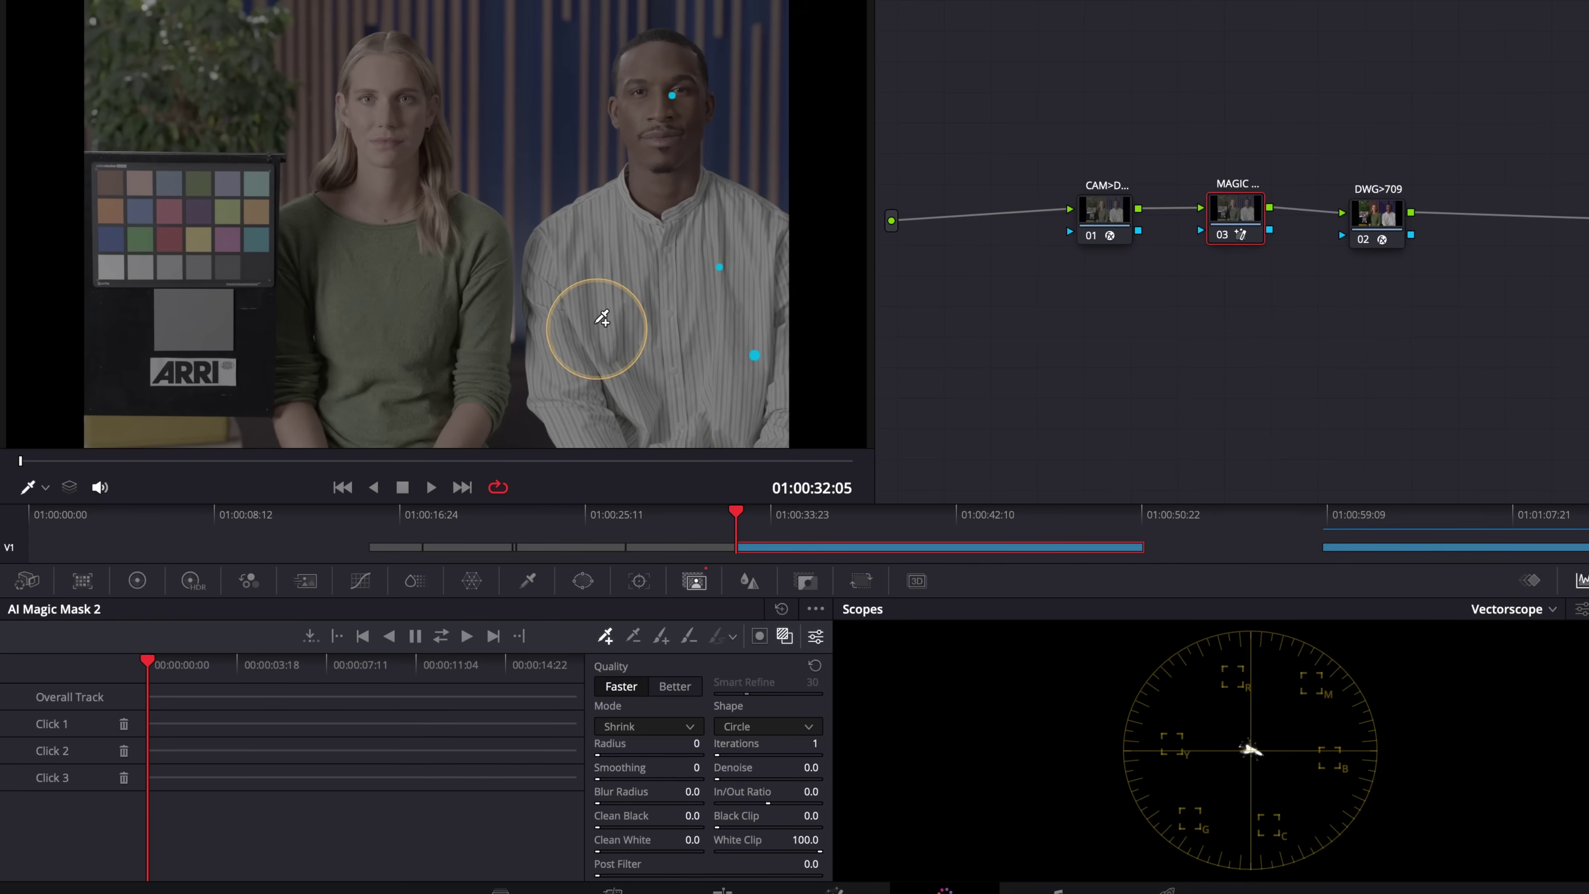
{"action": "left_click", "coordinate": [591, 278]}
{"action": "left_click", "coordinate": [606, 241]}
{"action": "left_click", "coordinate": [650, 179]}
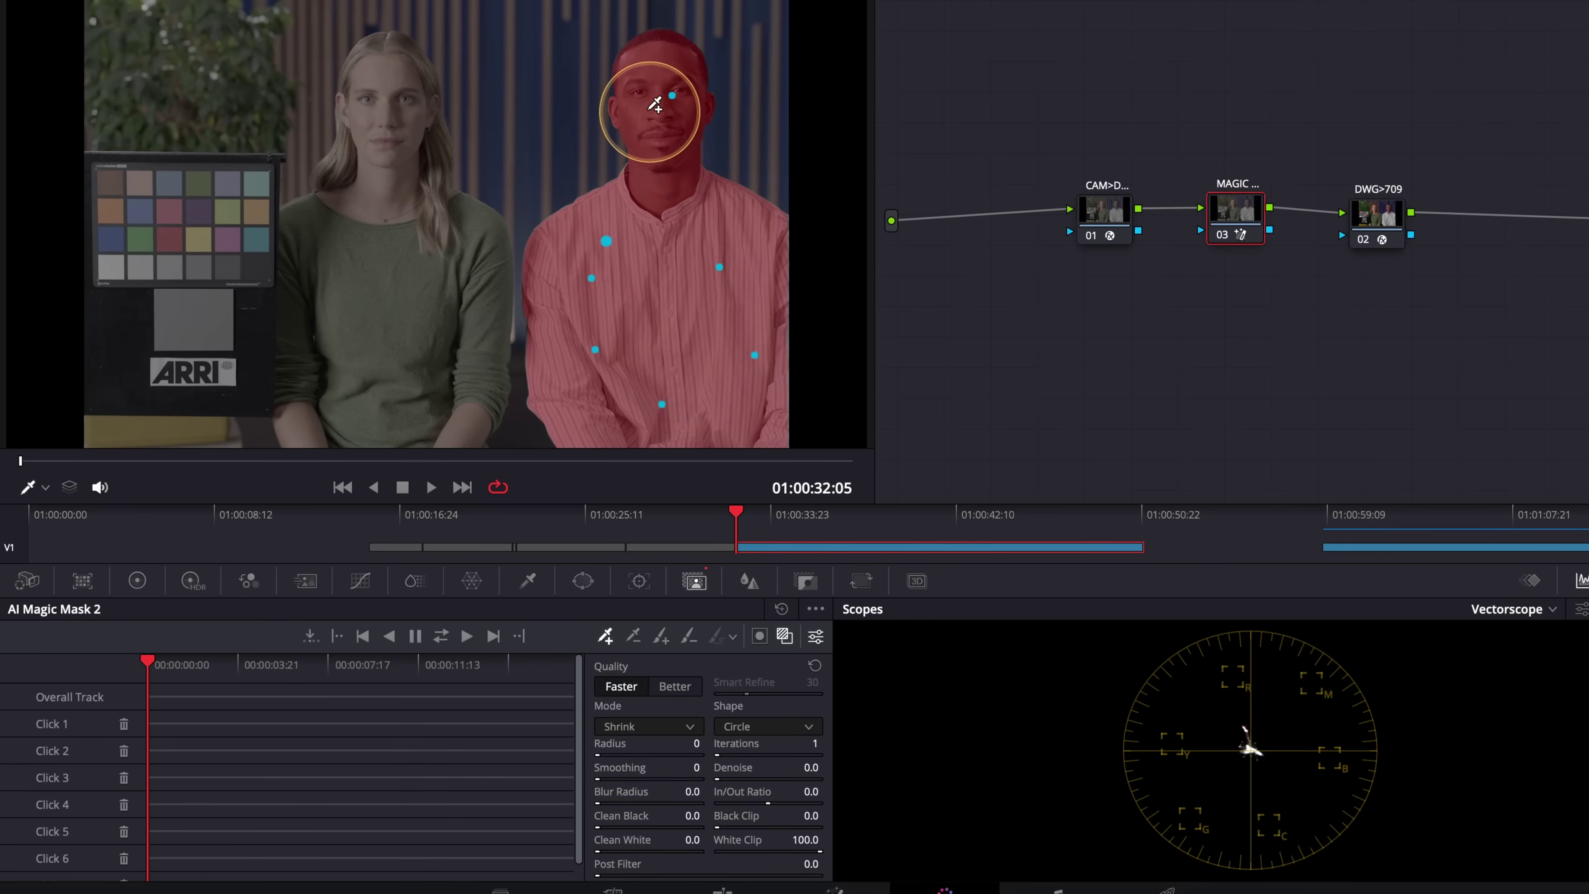
{"action": "left_click", "coordinate": [643, 102]}
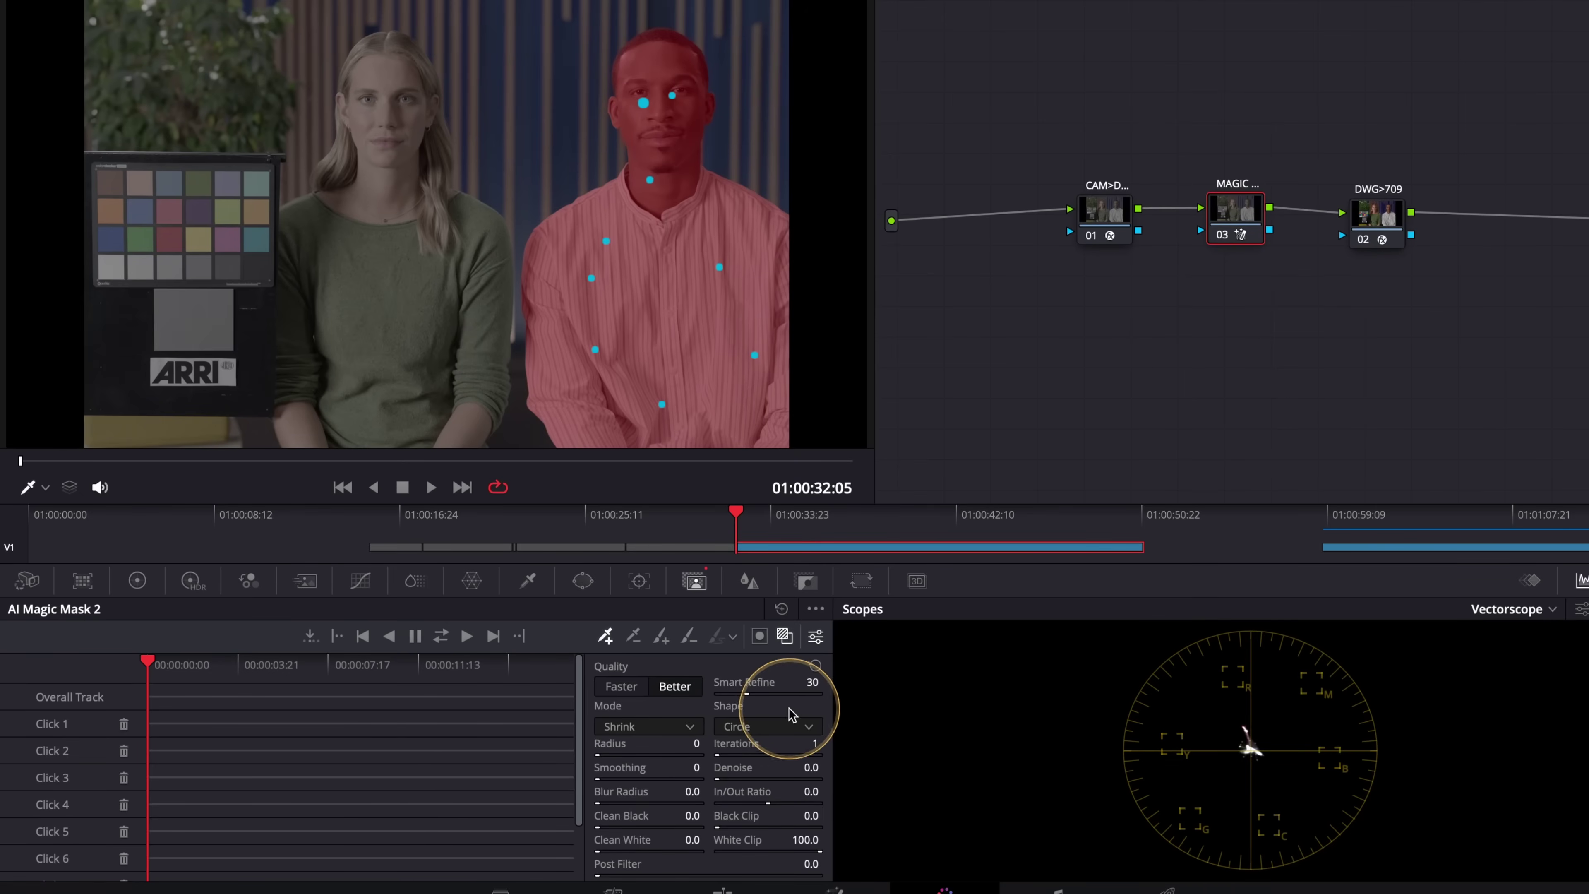
{"action": "left_click", "coordinate": [785, 639]}
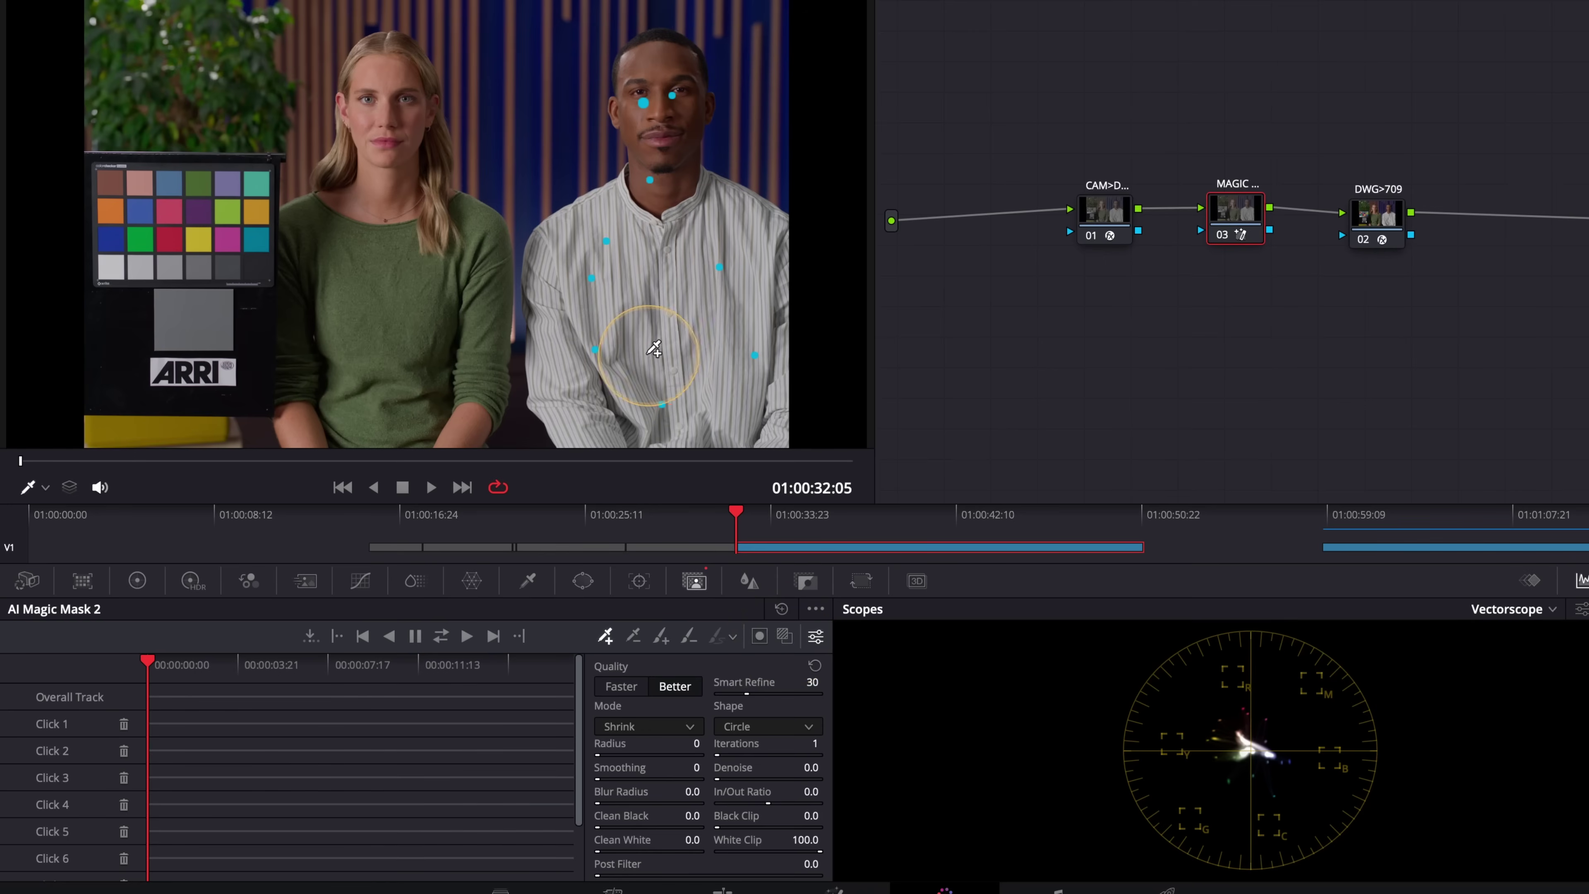
- Lower the masked man's Global exposure to about -0.36 in the HDR wheels, then return to Magic Mask
{"action": "left_click", "coordinate": [190, 581]}
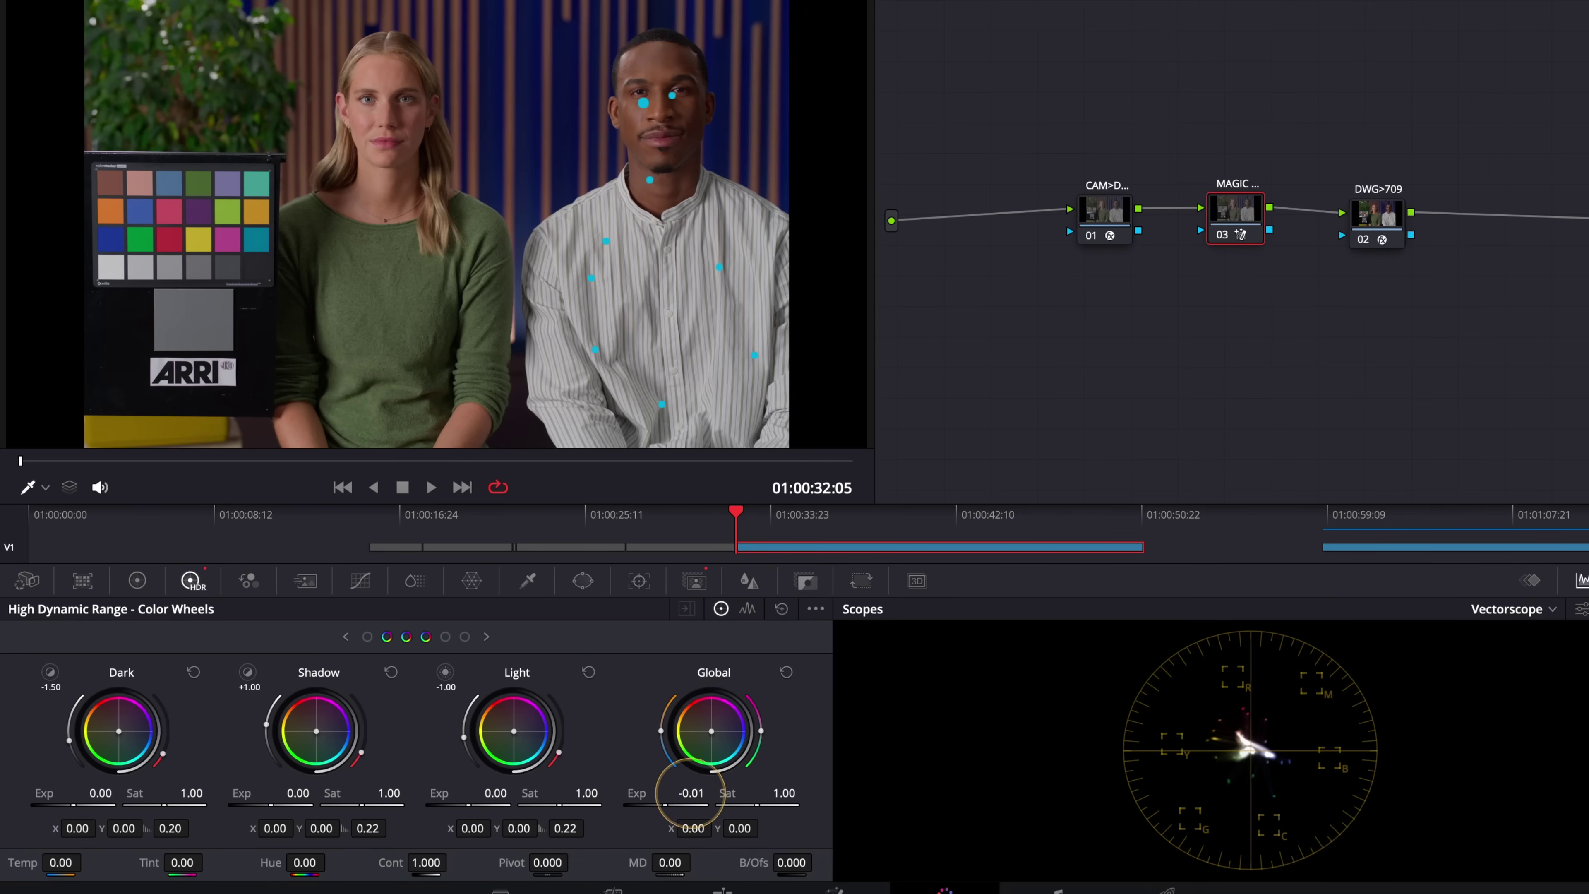
{"action": "left_click_drag", "start_coordinate": [693, 790], "coordinate": [586, 762]}
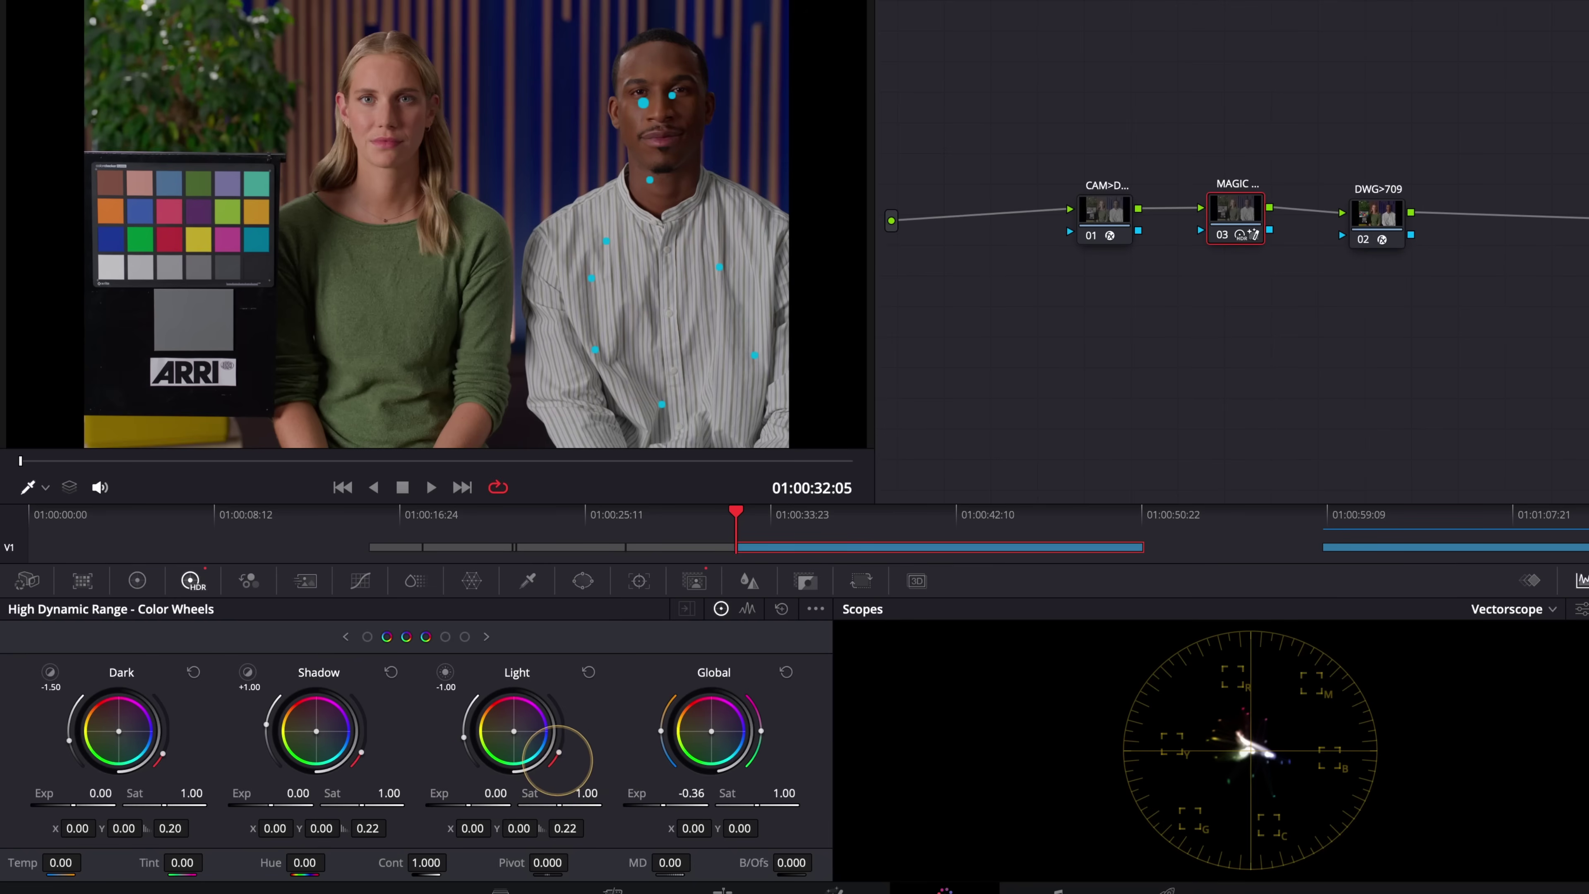
{"action": "left_click", "coordinate": [695, 581]}
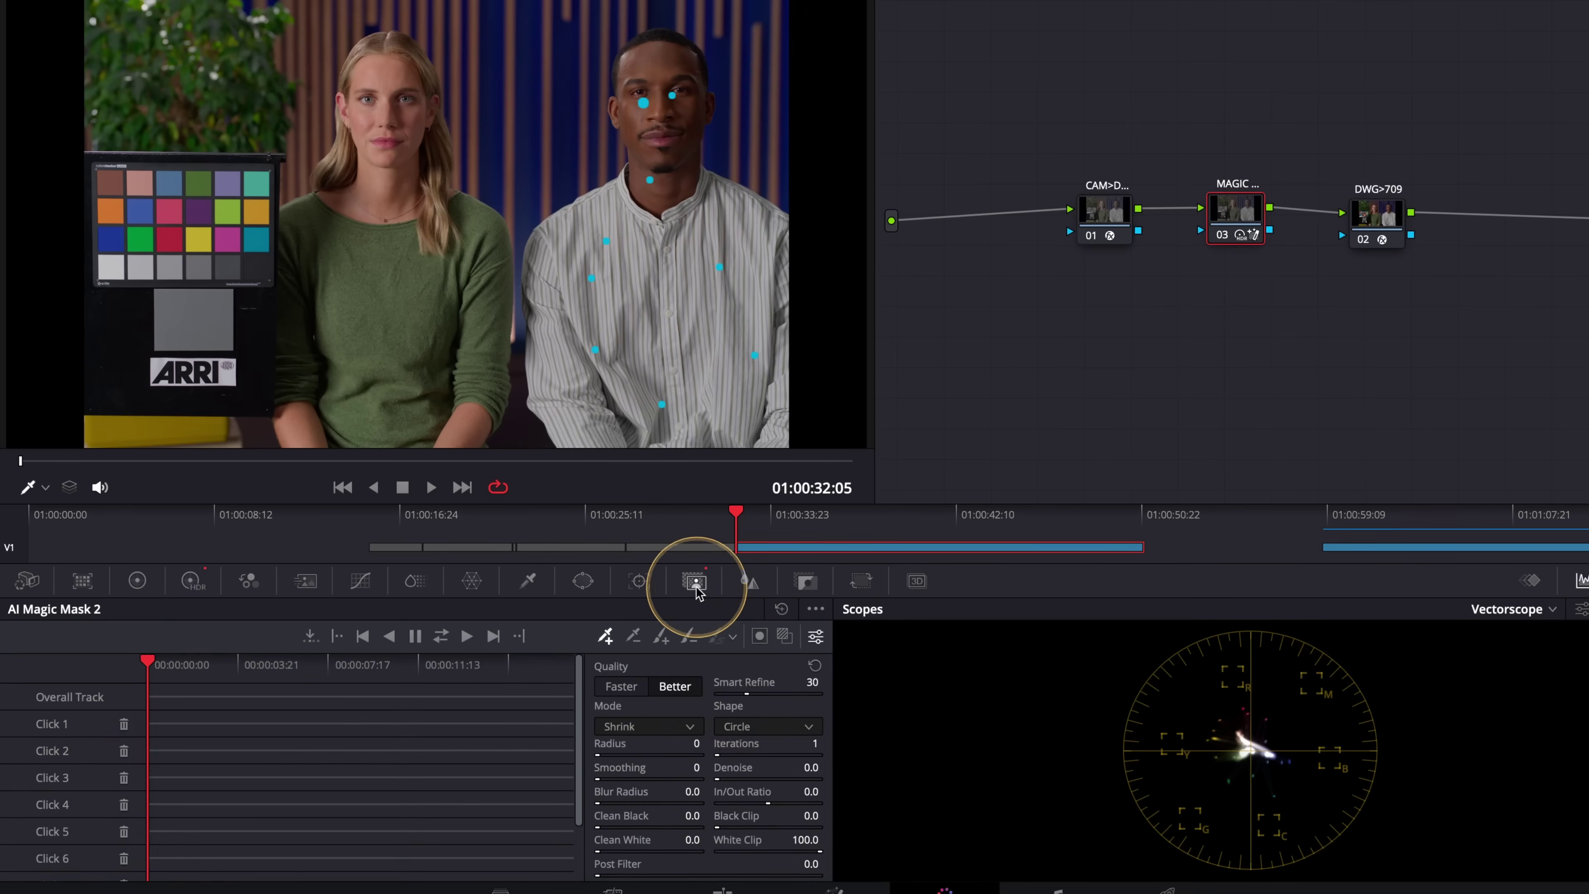
{"action": "left_click", "coordinate": [760, 636]}
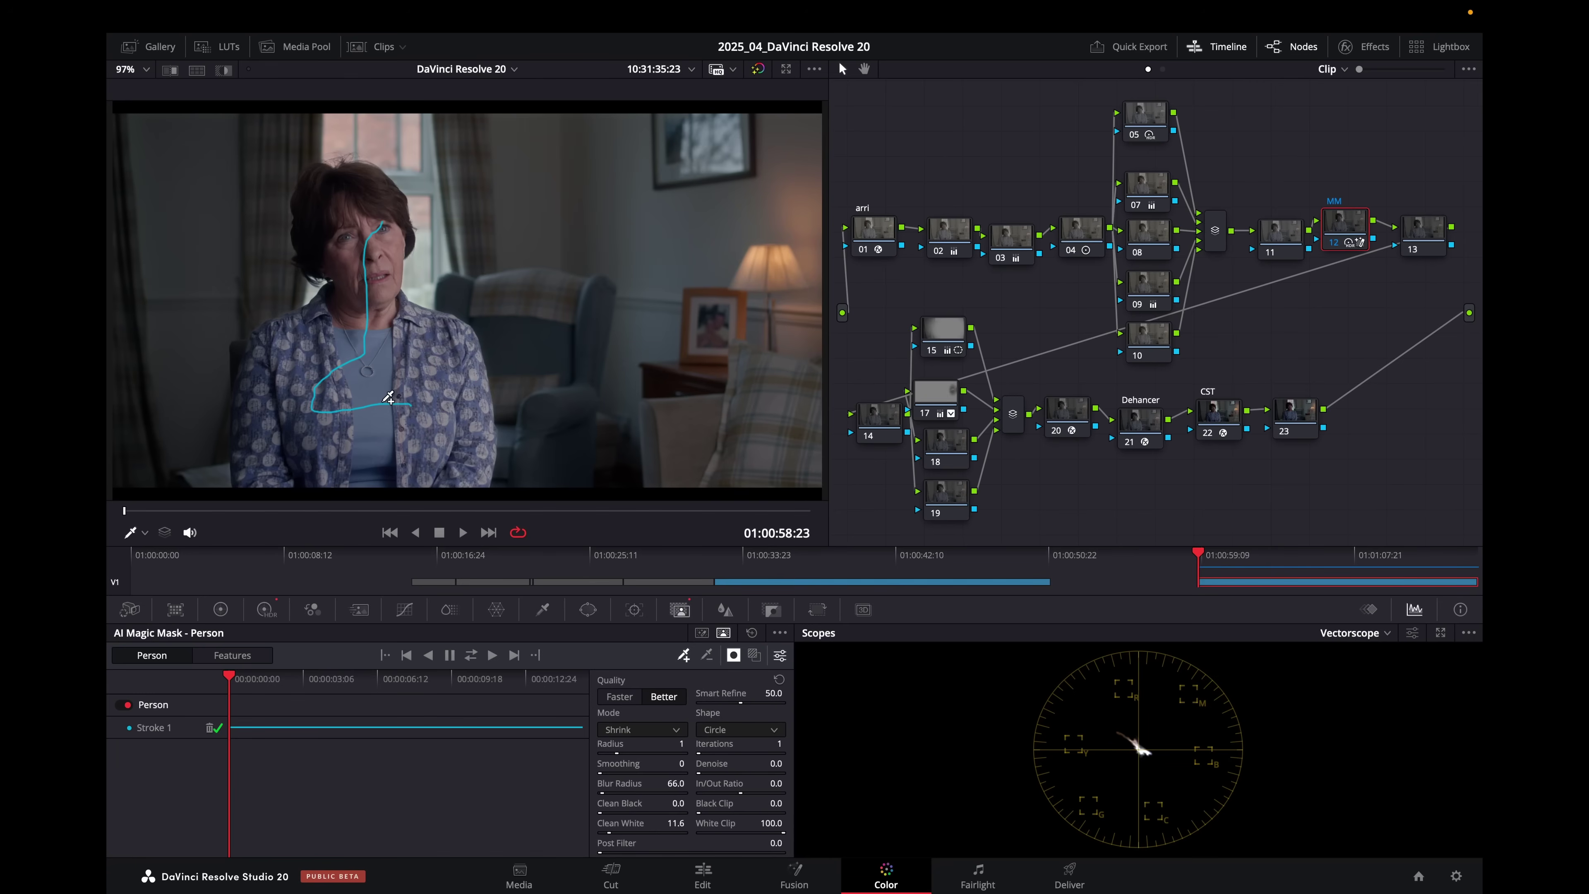
- Switch to the woman's interview clip and toggle node 12 (MM) off and on to compare its grade
{"action": "left_click", "coordinate": [769, 298]}
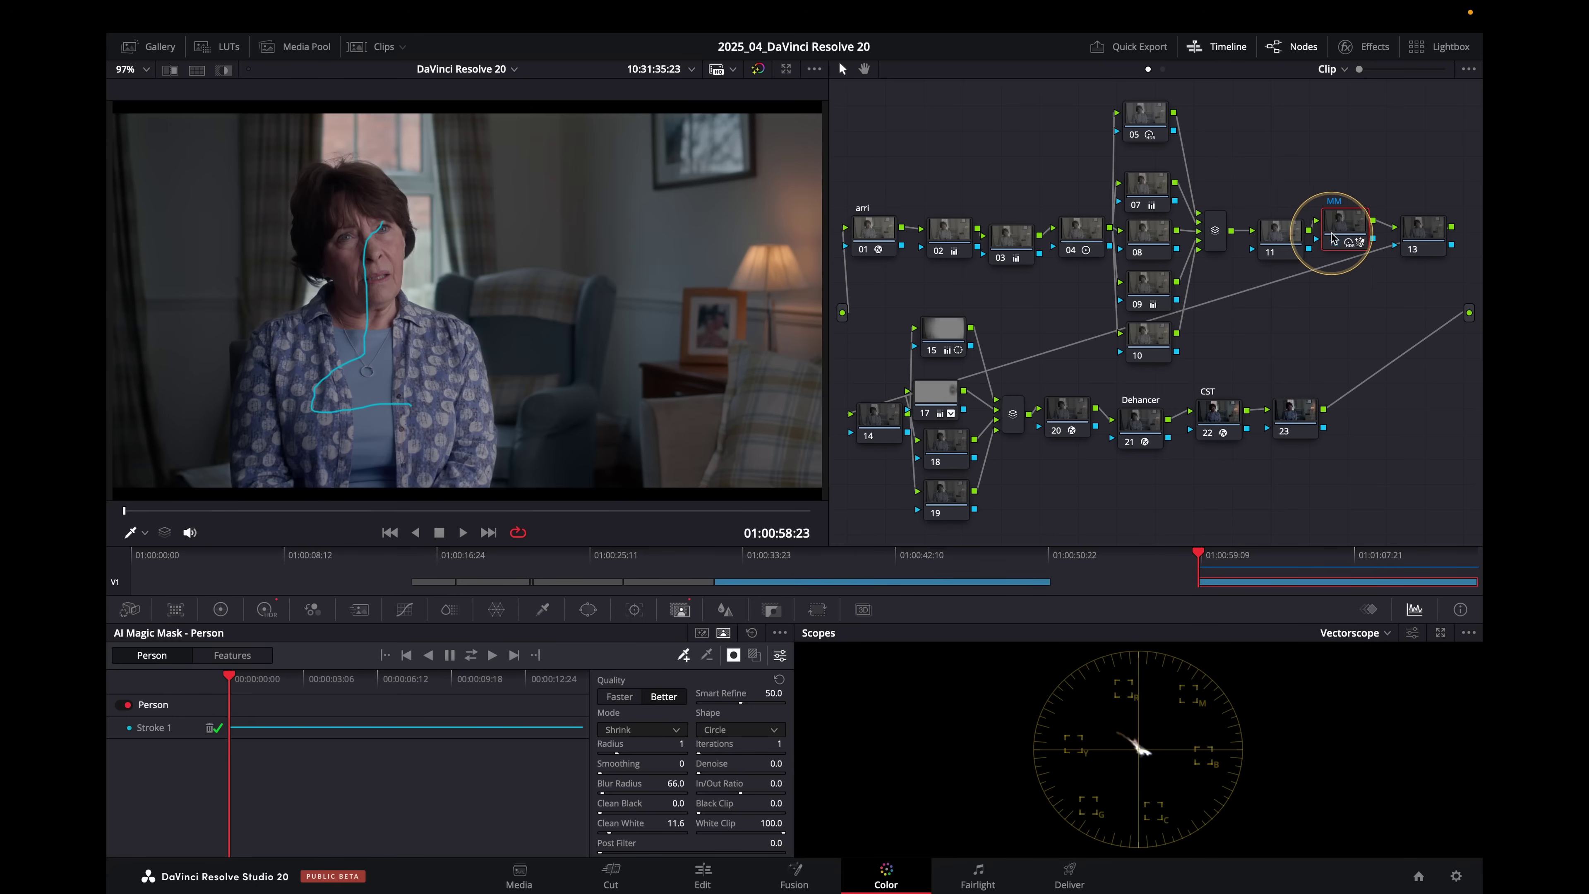
{"action": "left_click", "coordinate": [1334, 246]}
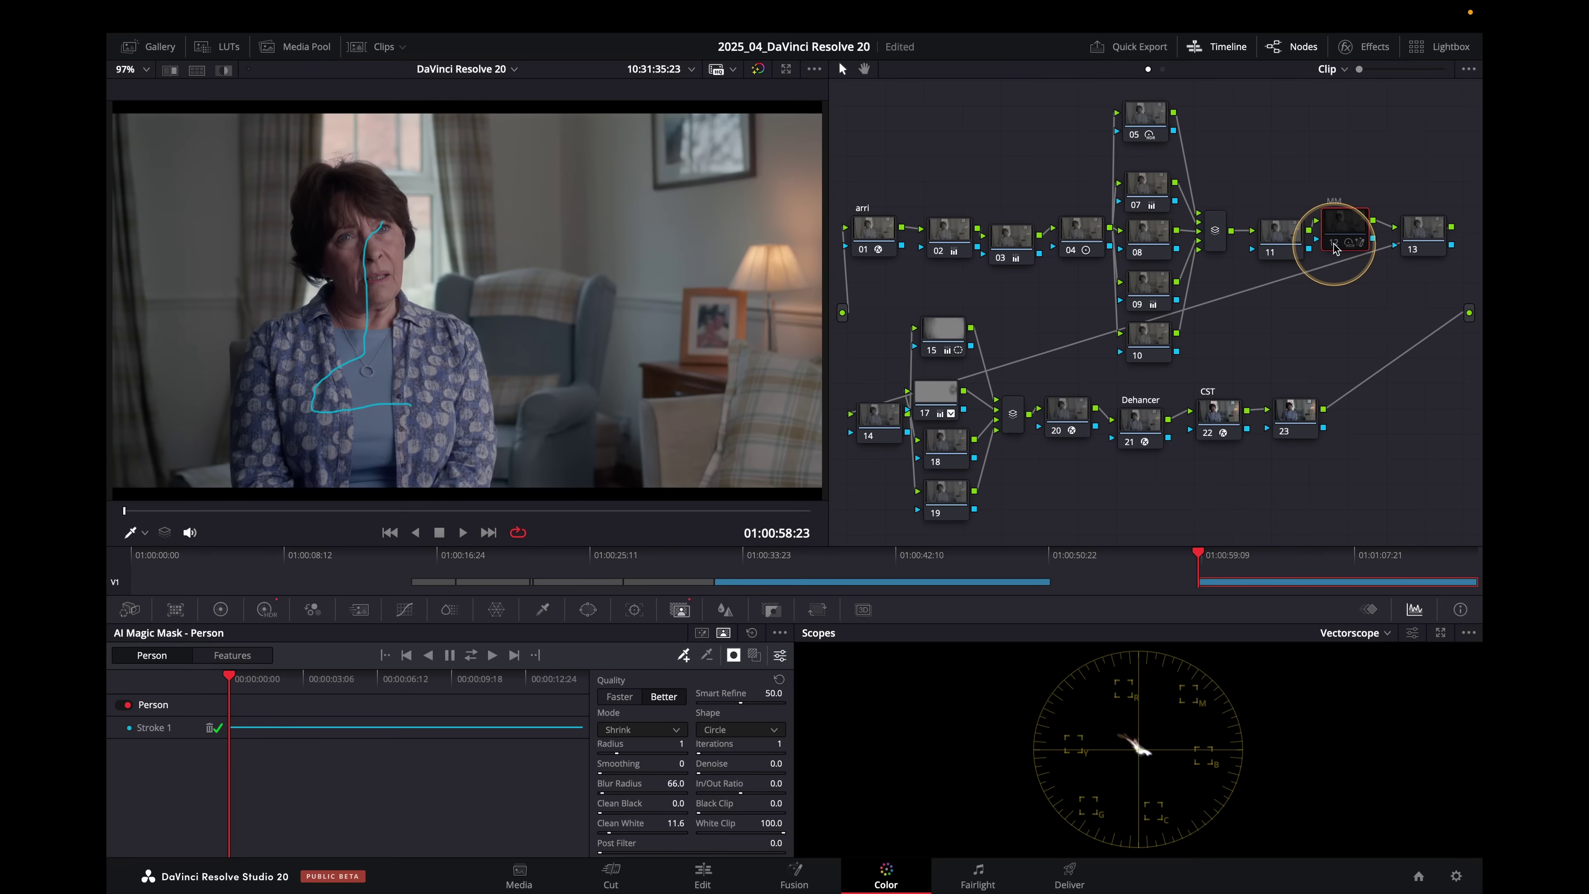
{"action": "left_click", "coordinate": [1334, 247]}
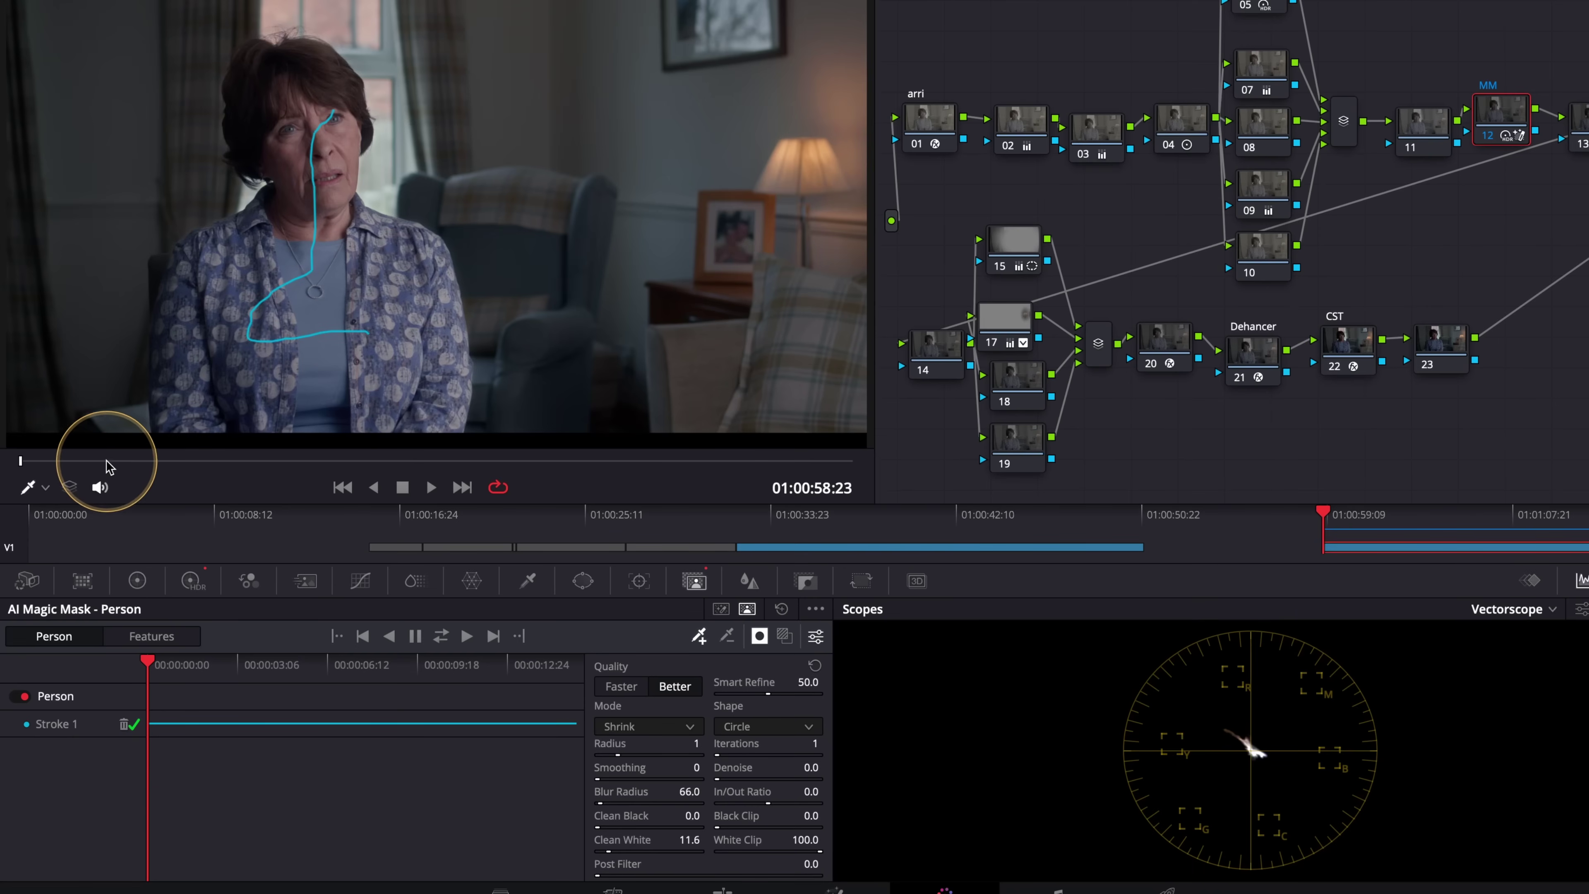
- Scrub through the woman's clip to check the single Person stroke mask, including the raised-hand frame
{"action": "left_click", "coordinate": [156, 462]}
{"action": "left_click_drag", "start_coordinate": [156, 465], "coordinate": [754, 479]}
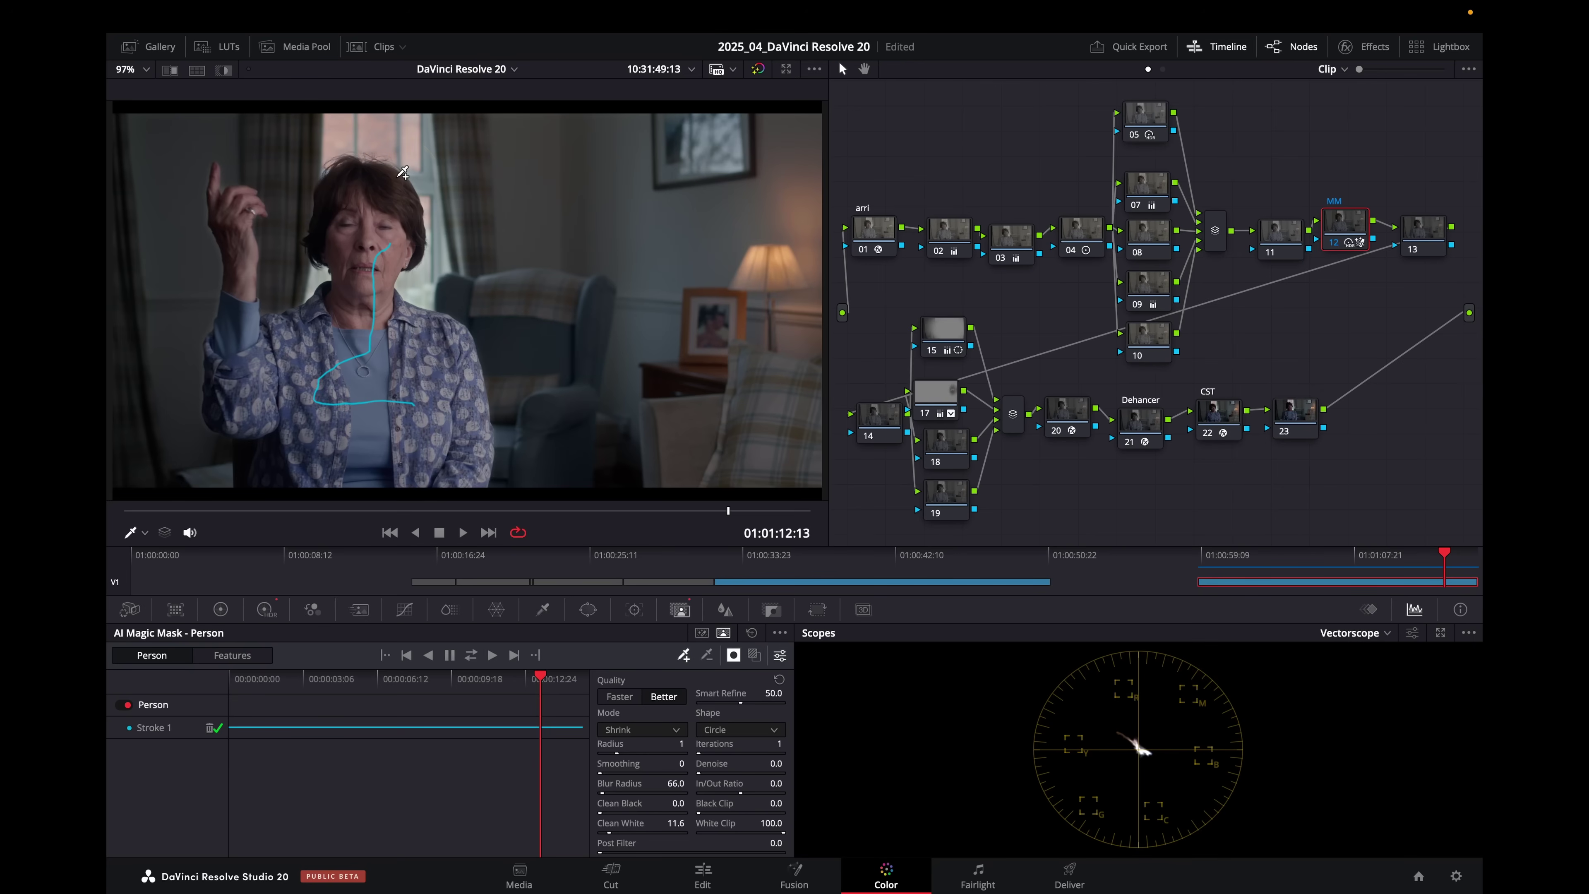
- Add a new grade version with Ctrl+Y and switch the mask node to AI Magic Mask 2
{"action": "key", "text": "ctrl+y"}
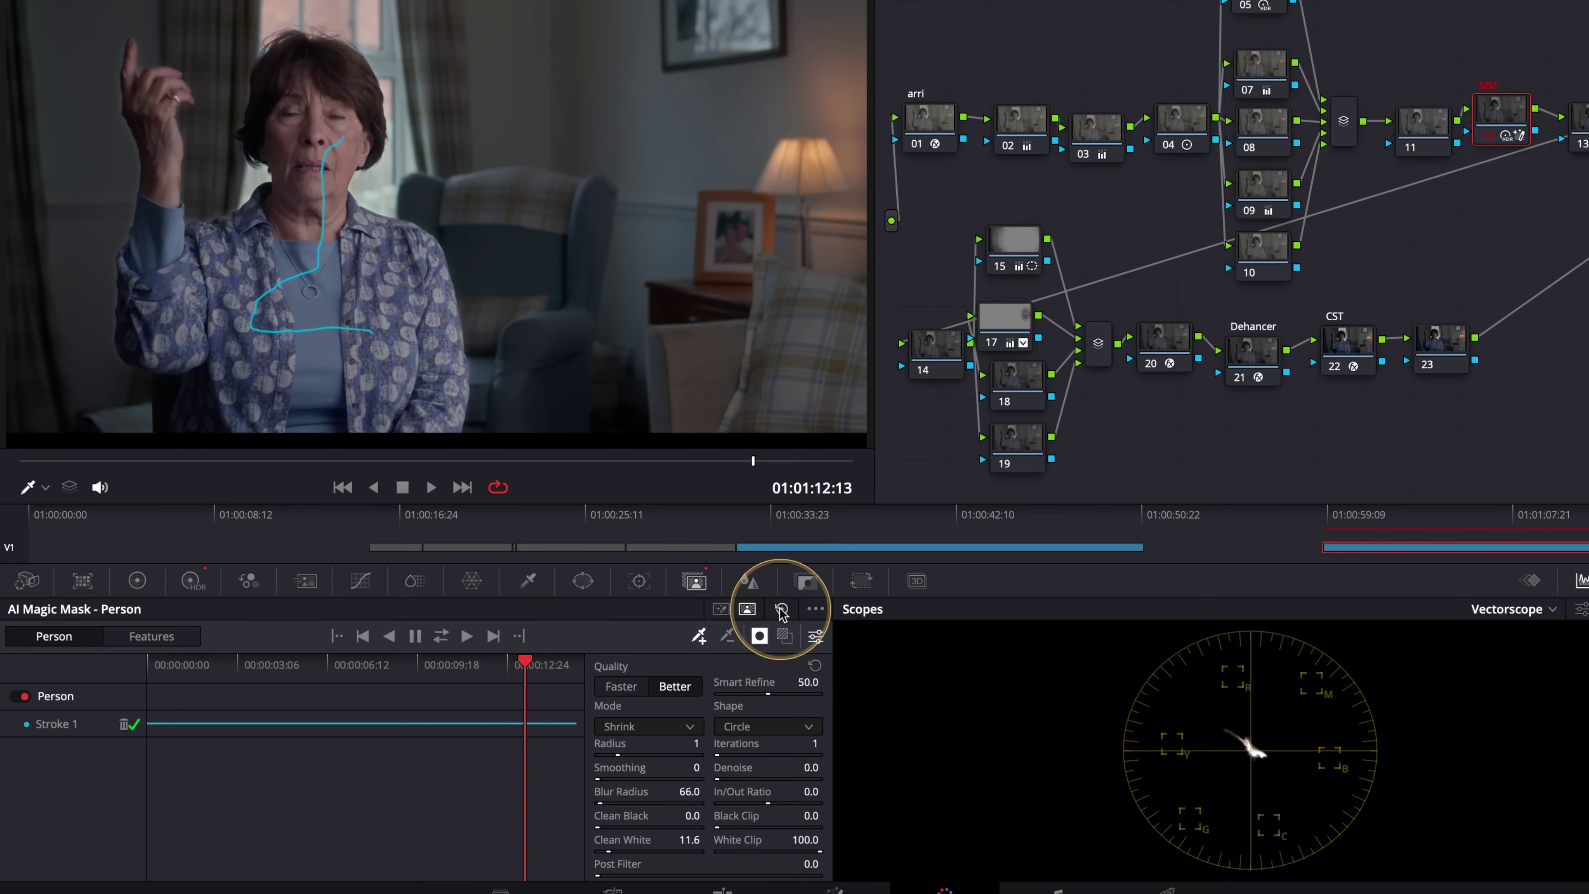
{"action": "left_click", "coordinate": [759, 636]}
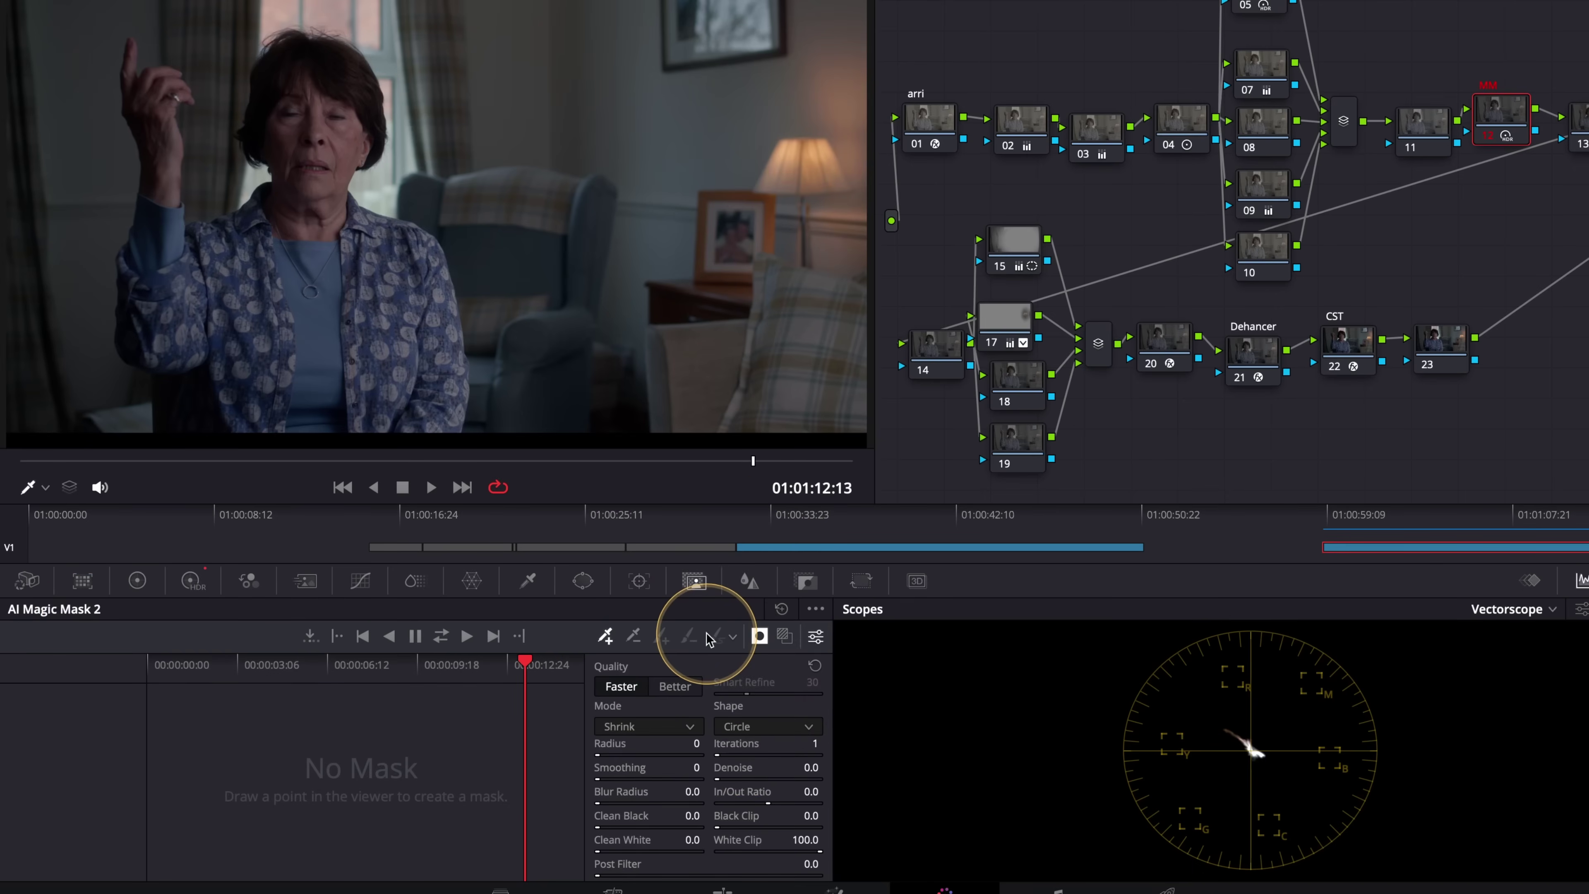
- Show the overlay and place eight Magic Mask 2 points on the woman's head, face, chin, chest and shirt
{"action": "left_click", "coordinate": [786, 637]}
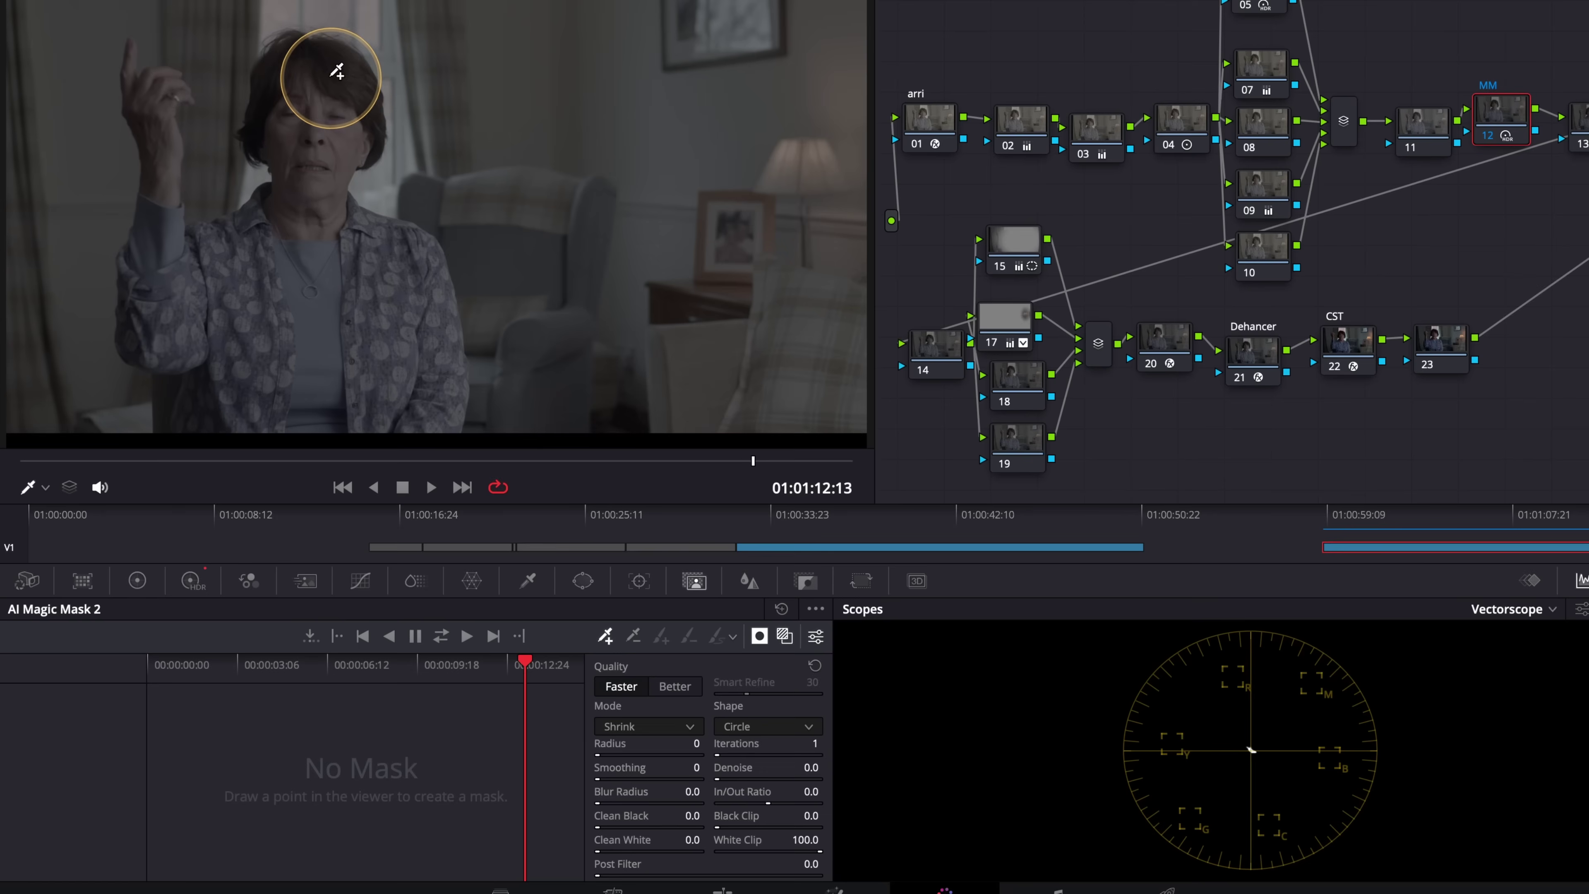
{"action": "left_click", "coordinate": [331, 78]}
{"action": "left_click", "coordinate": [346, 122]}
{"action": "left_click", "coordinate": [322, 180]}
{"action": "left_click", "coordinate": [370, 247]}
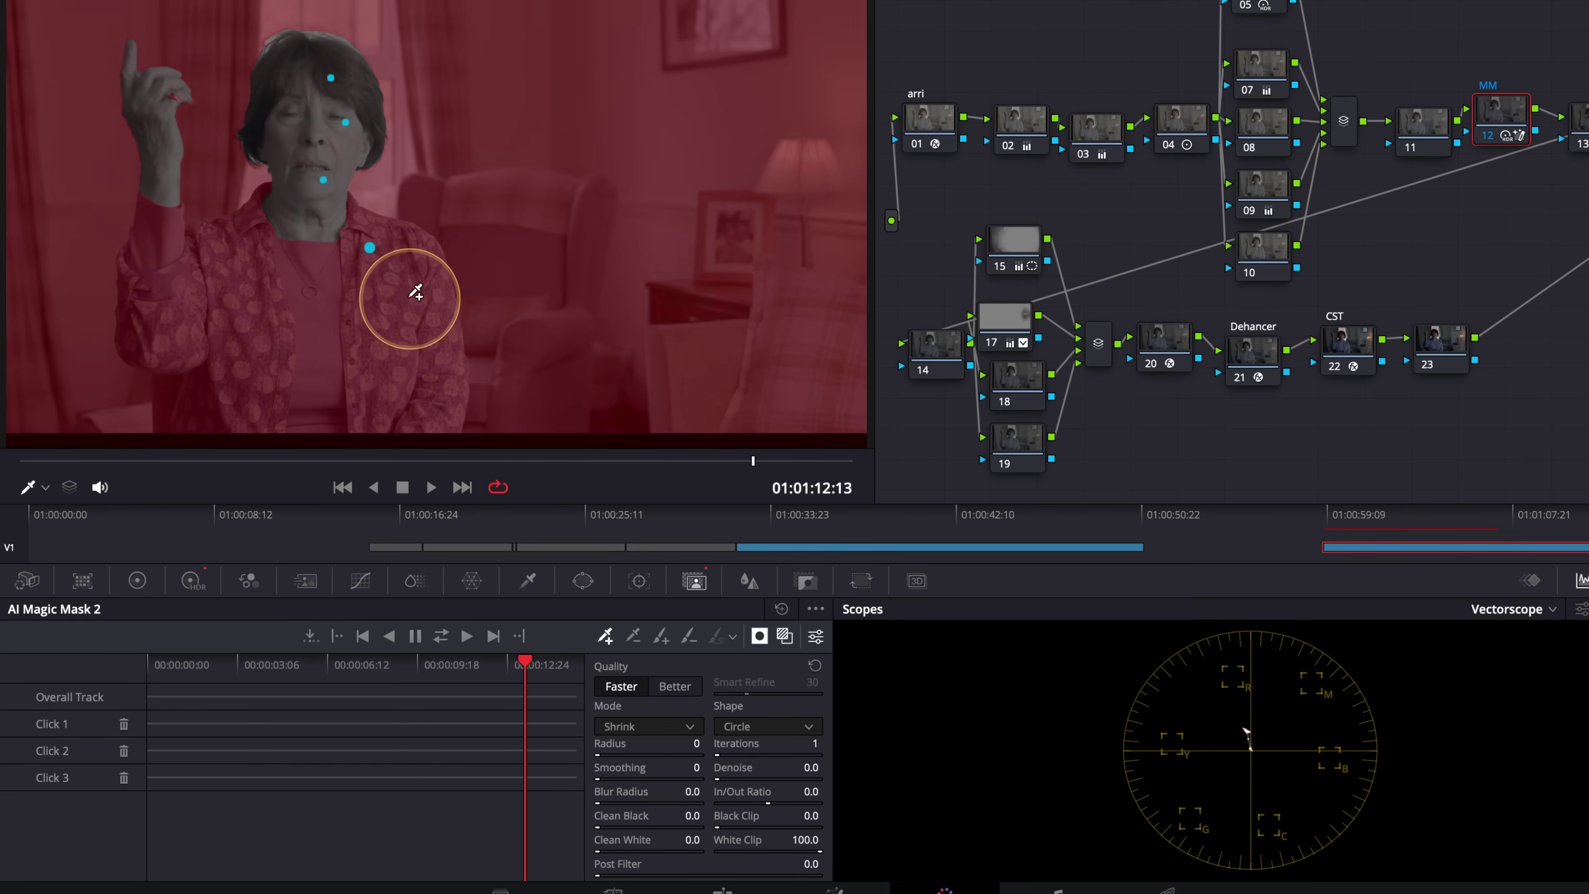
{"action": "left_click", "coordinate": [412, 301]}
{"action": "left_click", "coordinate": [411, 361]}
{"action": "left_click", "coordinate": [314, 376]}
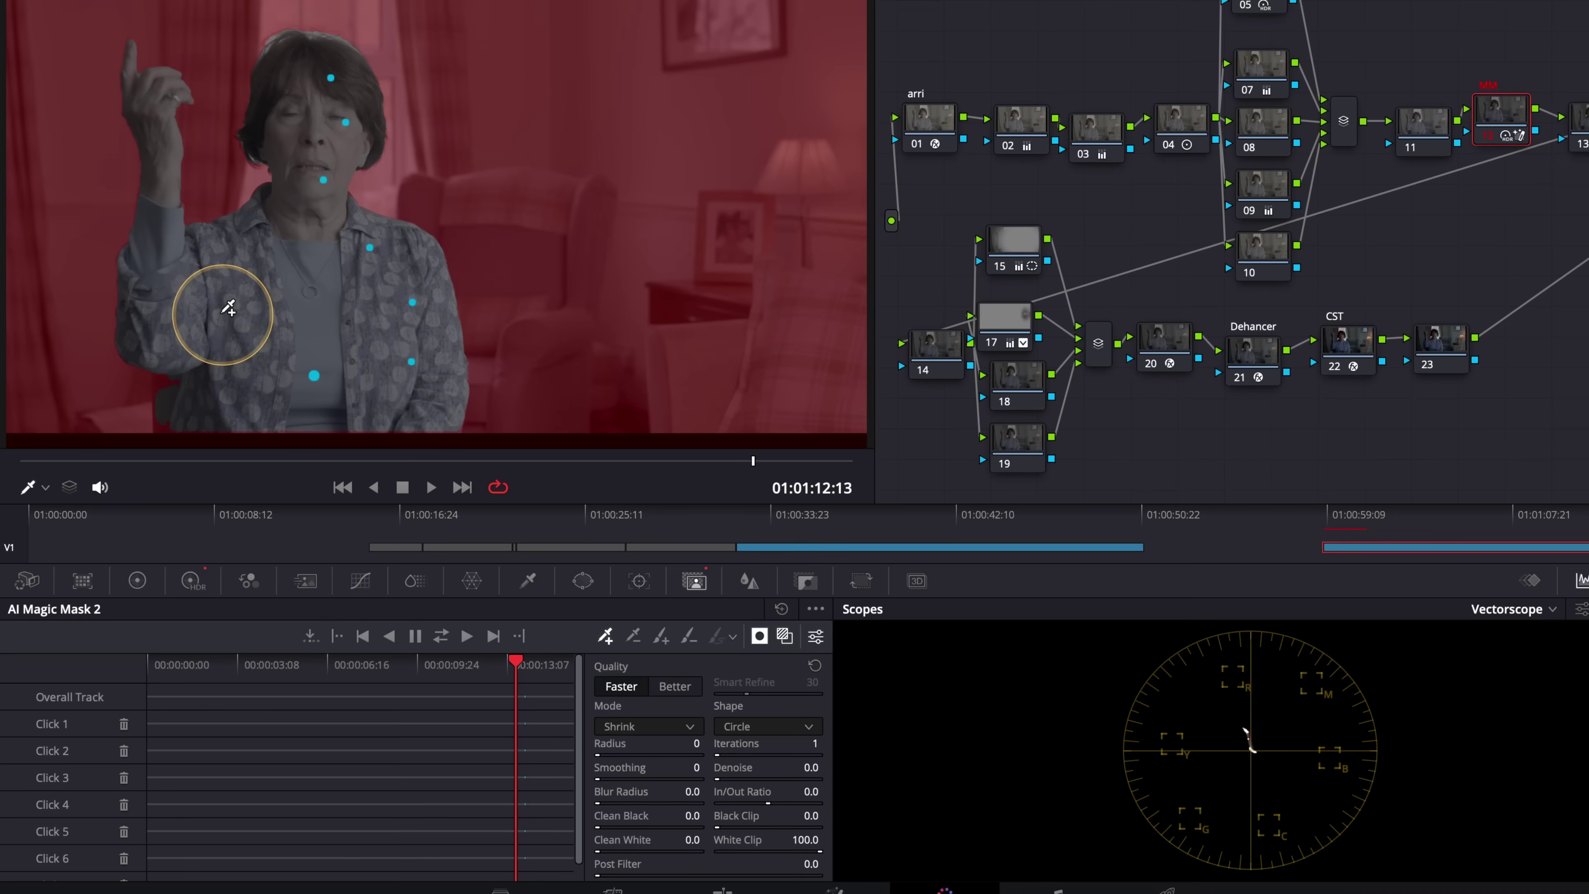
{"action": "left_click", "coordinate": [251, 399]}
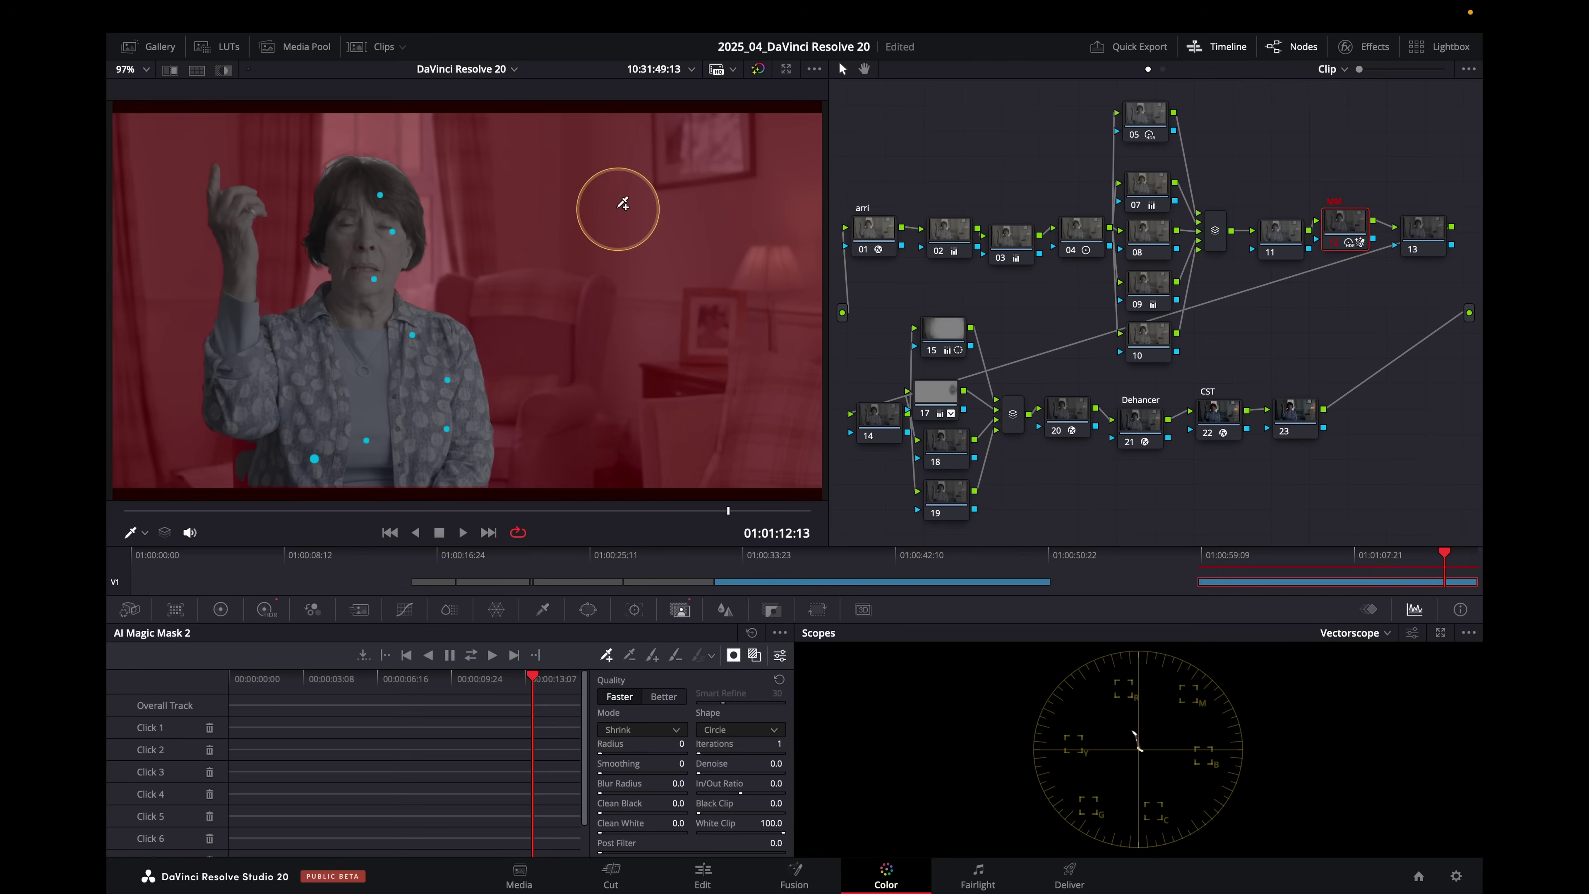
- Switch the woman's Magic Mask 2 to Better quality (Smart Refine 30) and turn the red overlay off
{"action": "left_click", "coordinate": [670, 700]}
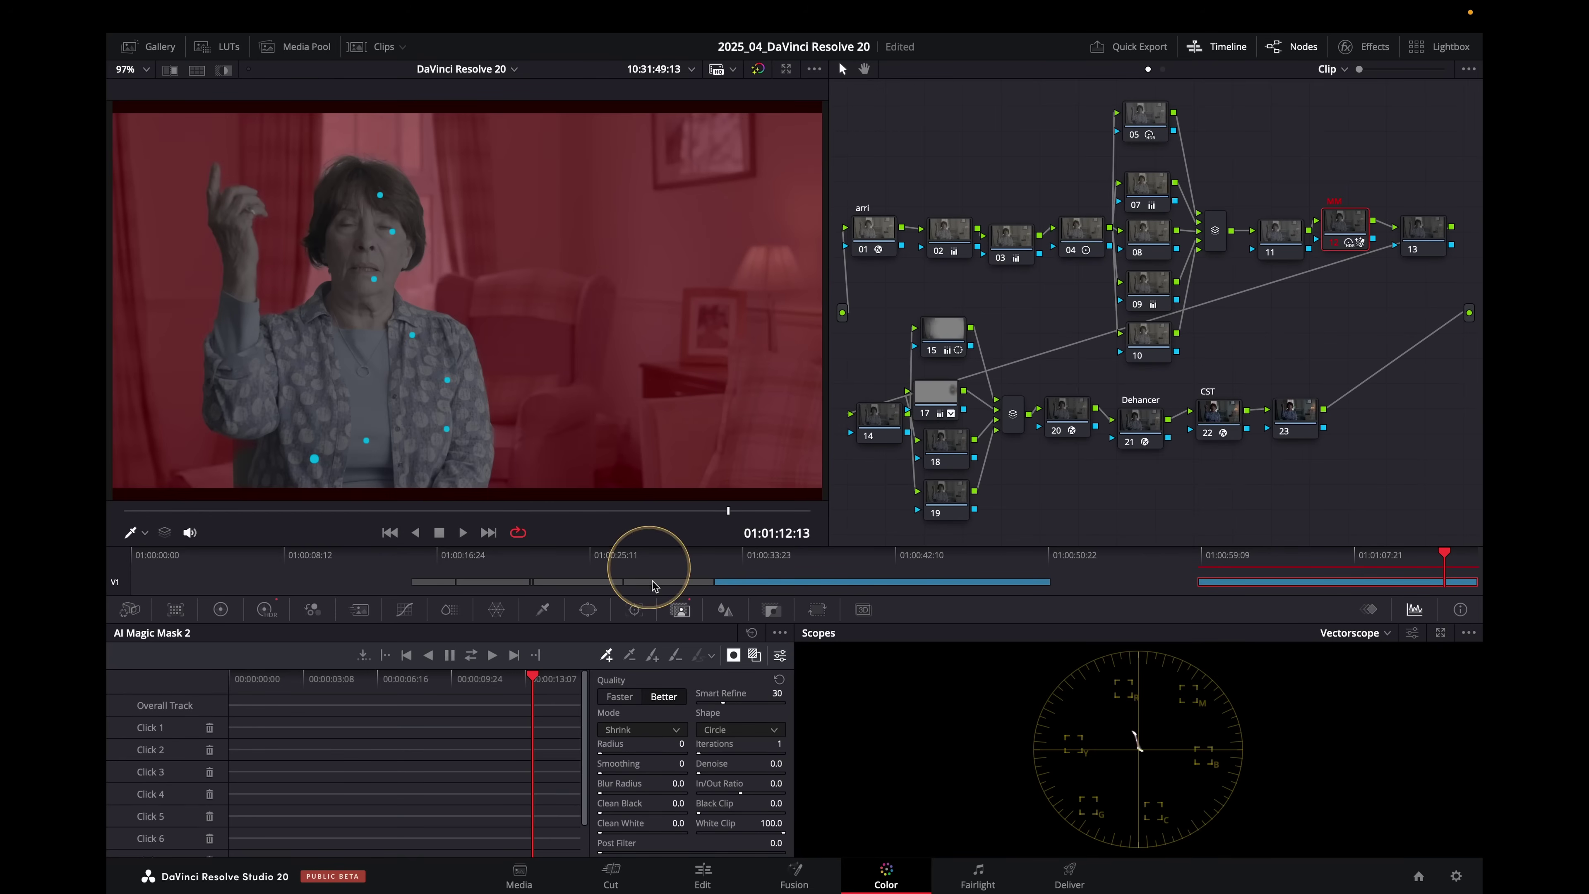
{"action": "left_click", "coordinate": [755, 656]}
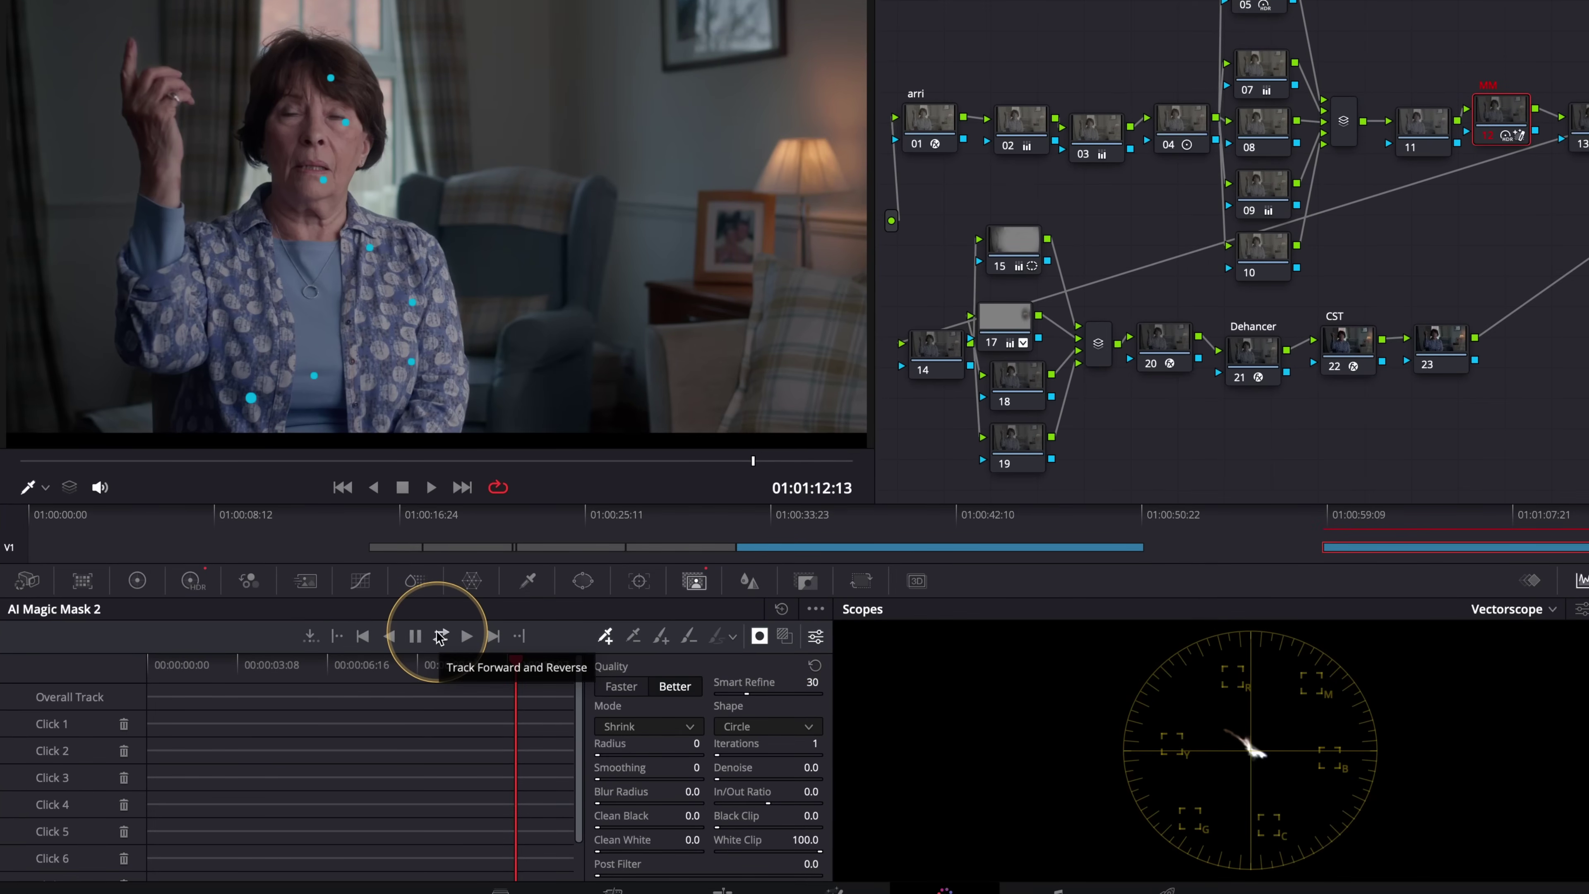
- Run Track Forward and Reverse on the woman's Magic Mask 2 until the Overall Track completes
{"action": "left_click", "coordinate": [442, 636]}
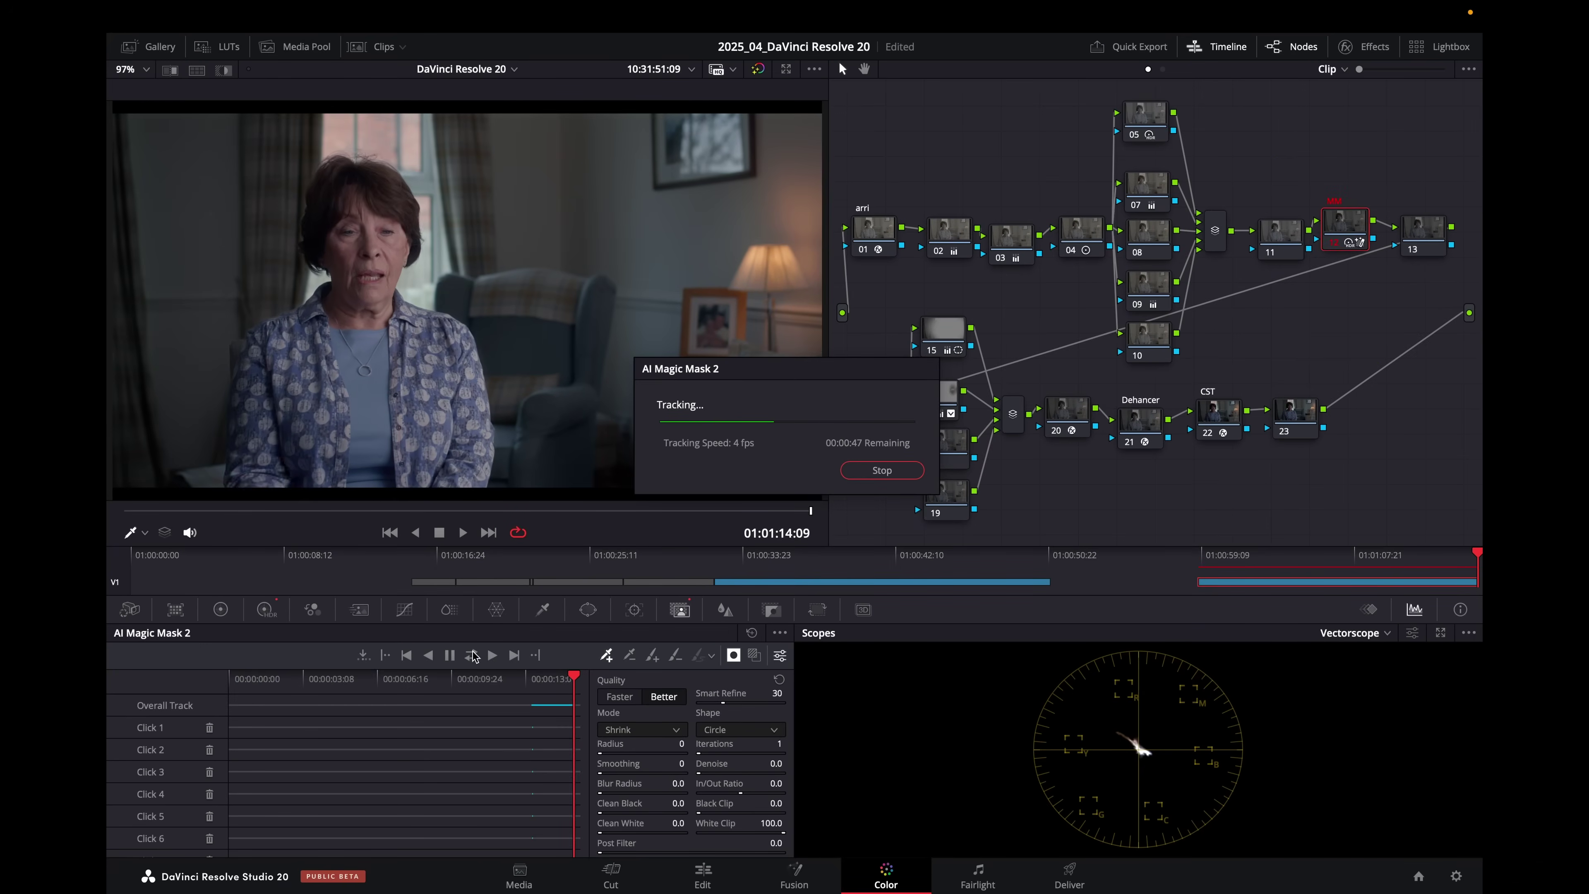
{"action": "left_click", "coordinate": [223, 705]}
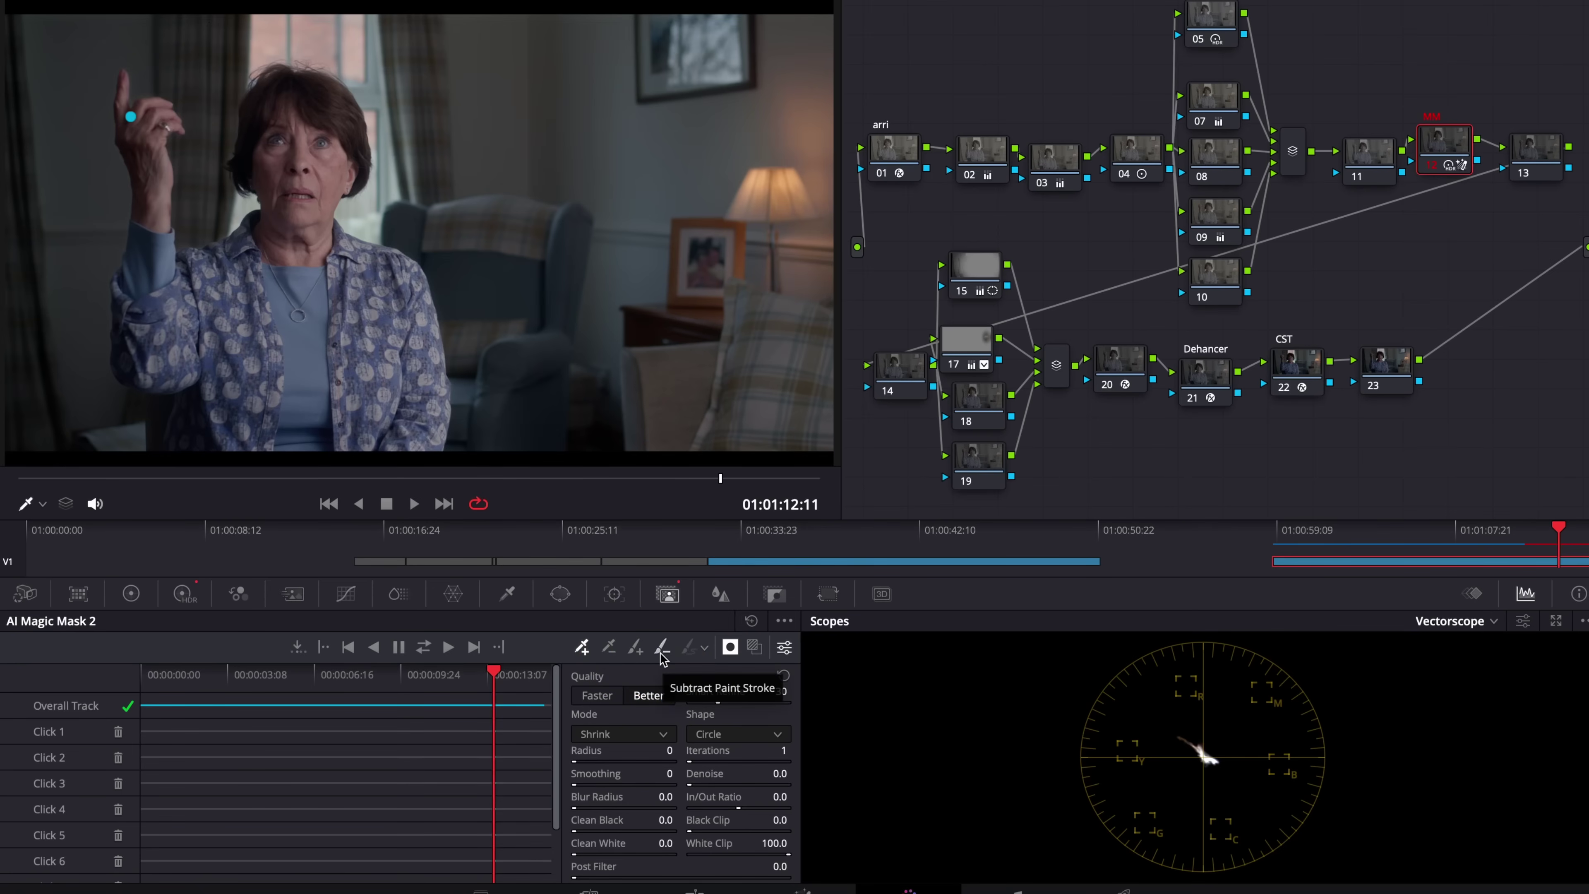
- Switch to the enhanced viewer and pick the Subtract Paint Stroke brush at a larger size
{"action": "key", "text": "alt+f"}
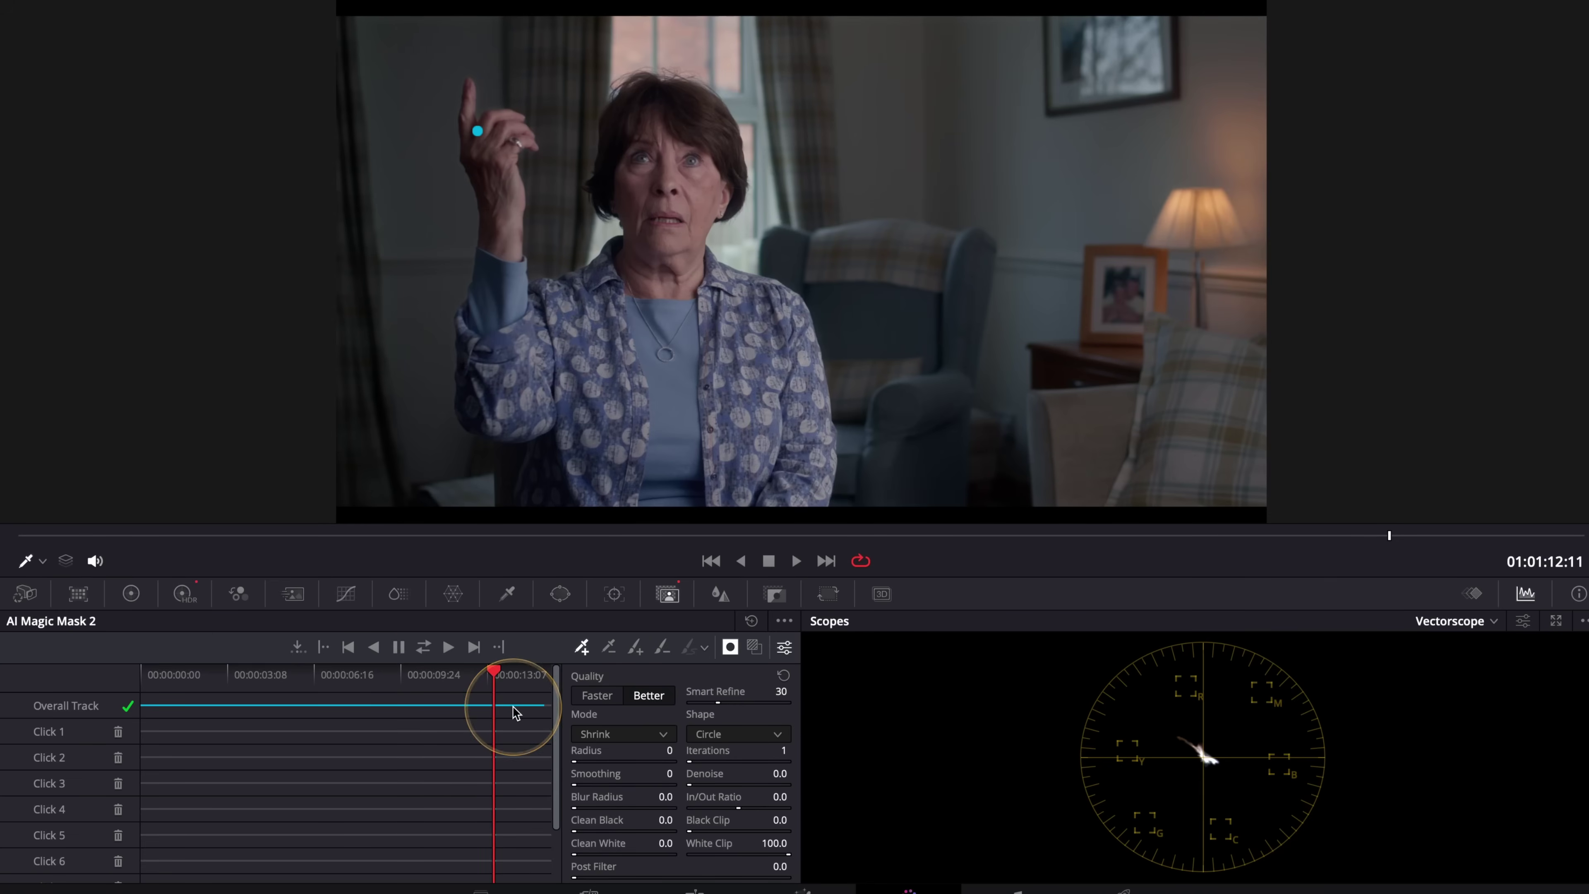
{"action": "left_click", "coordinate": [645, 655]}
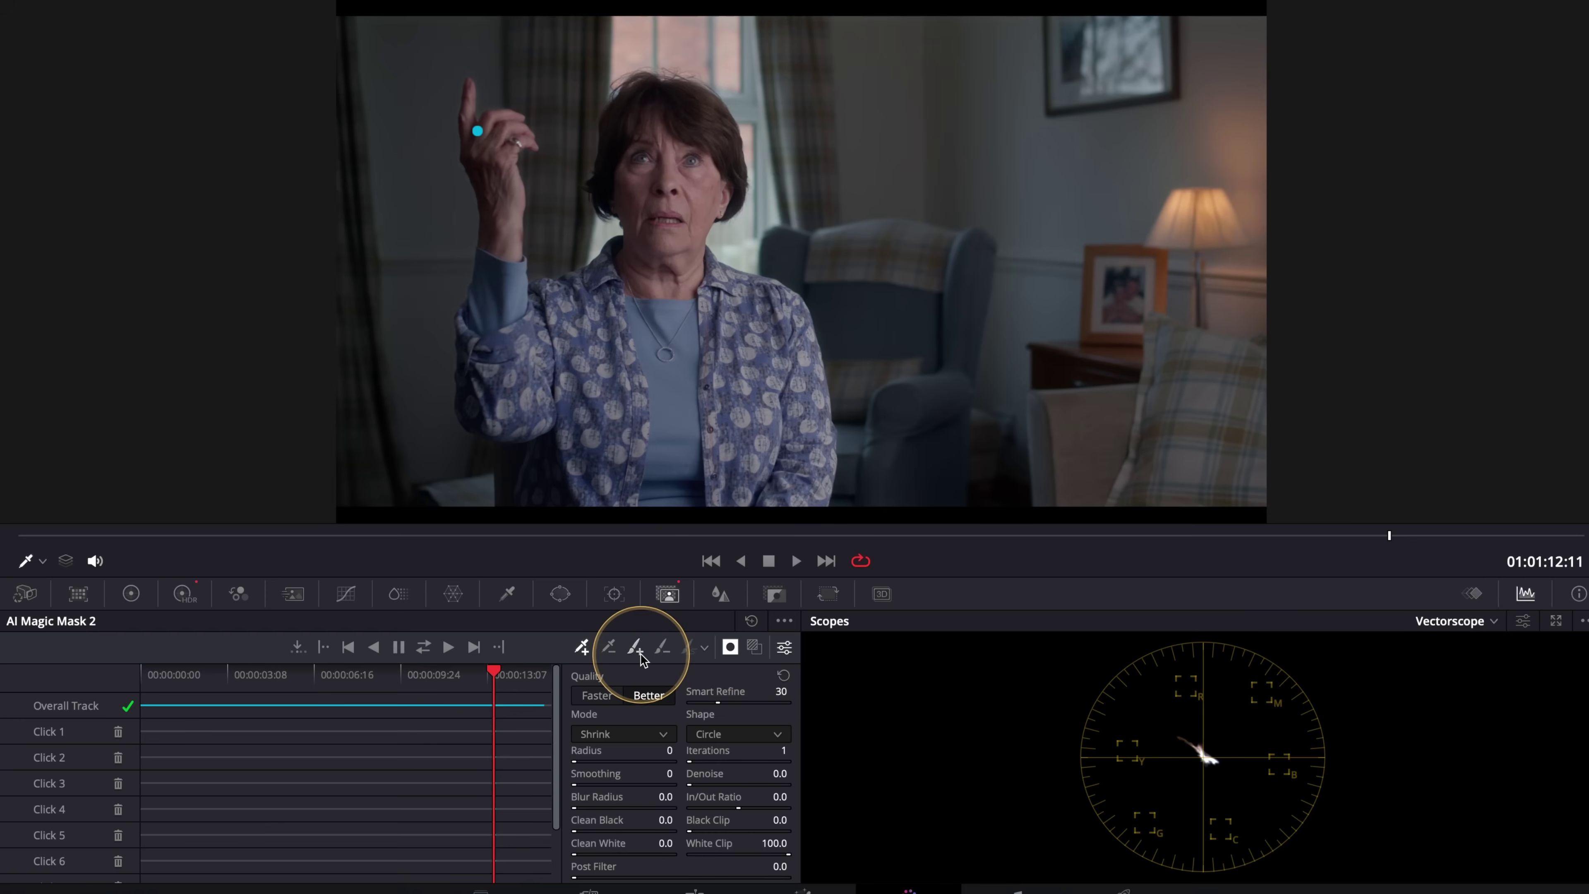
{"action": "left_click", "coordinate": [662, 648]}
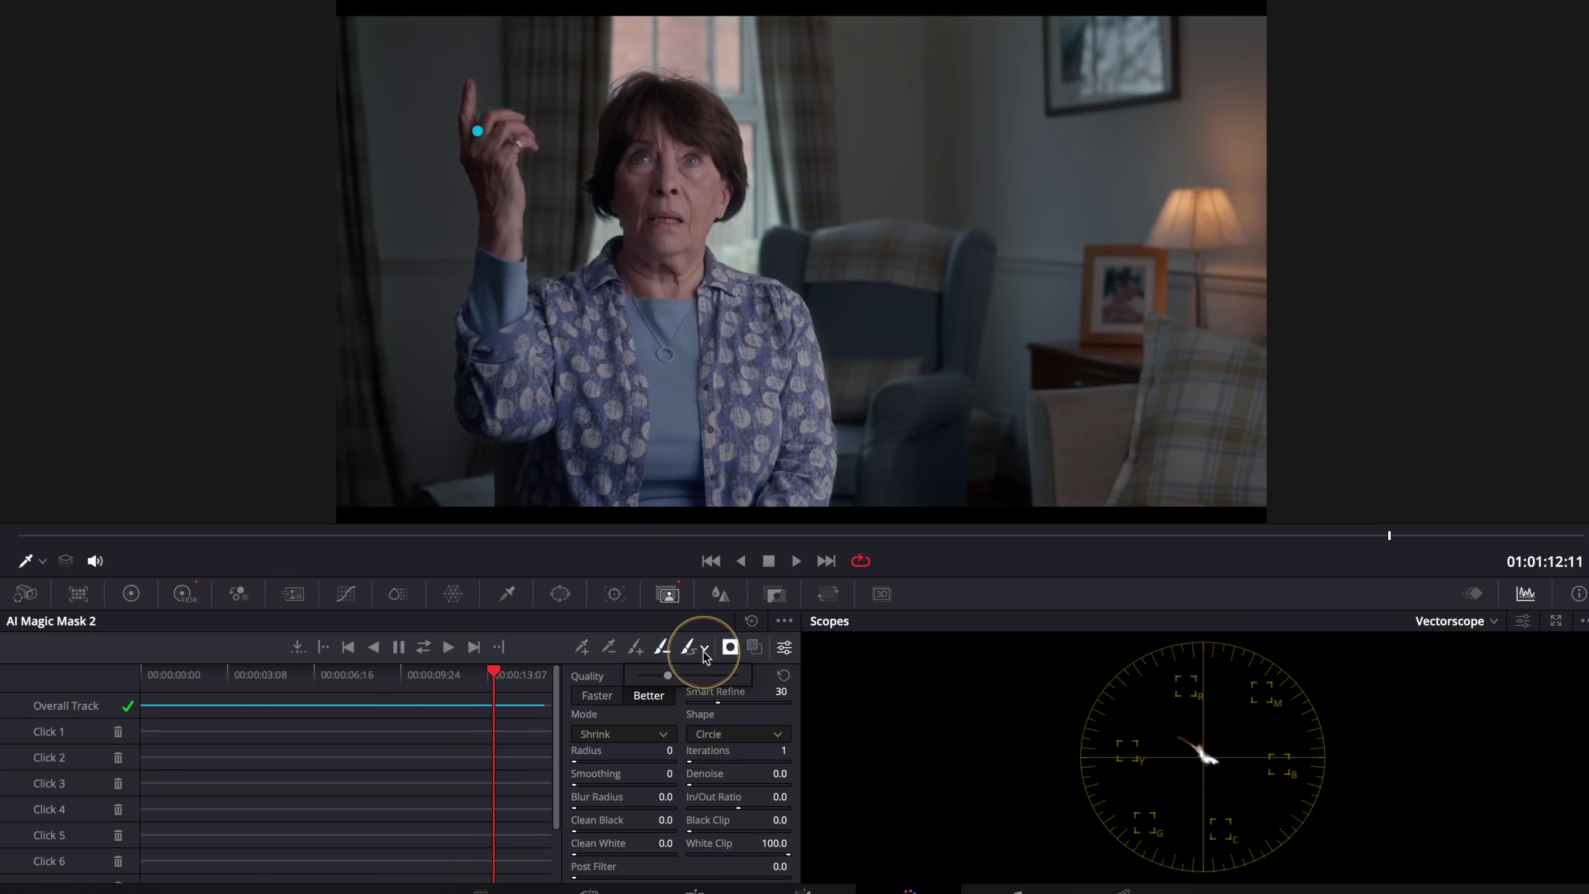
{"action": "left_click", "coordinate": [704, 651]}
{"action": "mouse_move", "coordinate": [667, 675]}
{"action": "left_mouse_down"}
{"action": "mouse_move", "coordinate": [699, 676]}
{"action": "mouse_move", "coordinate": [667, 679]}
{"action": "left_mouse_up"}
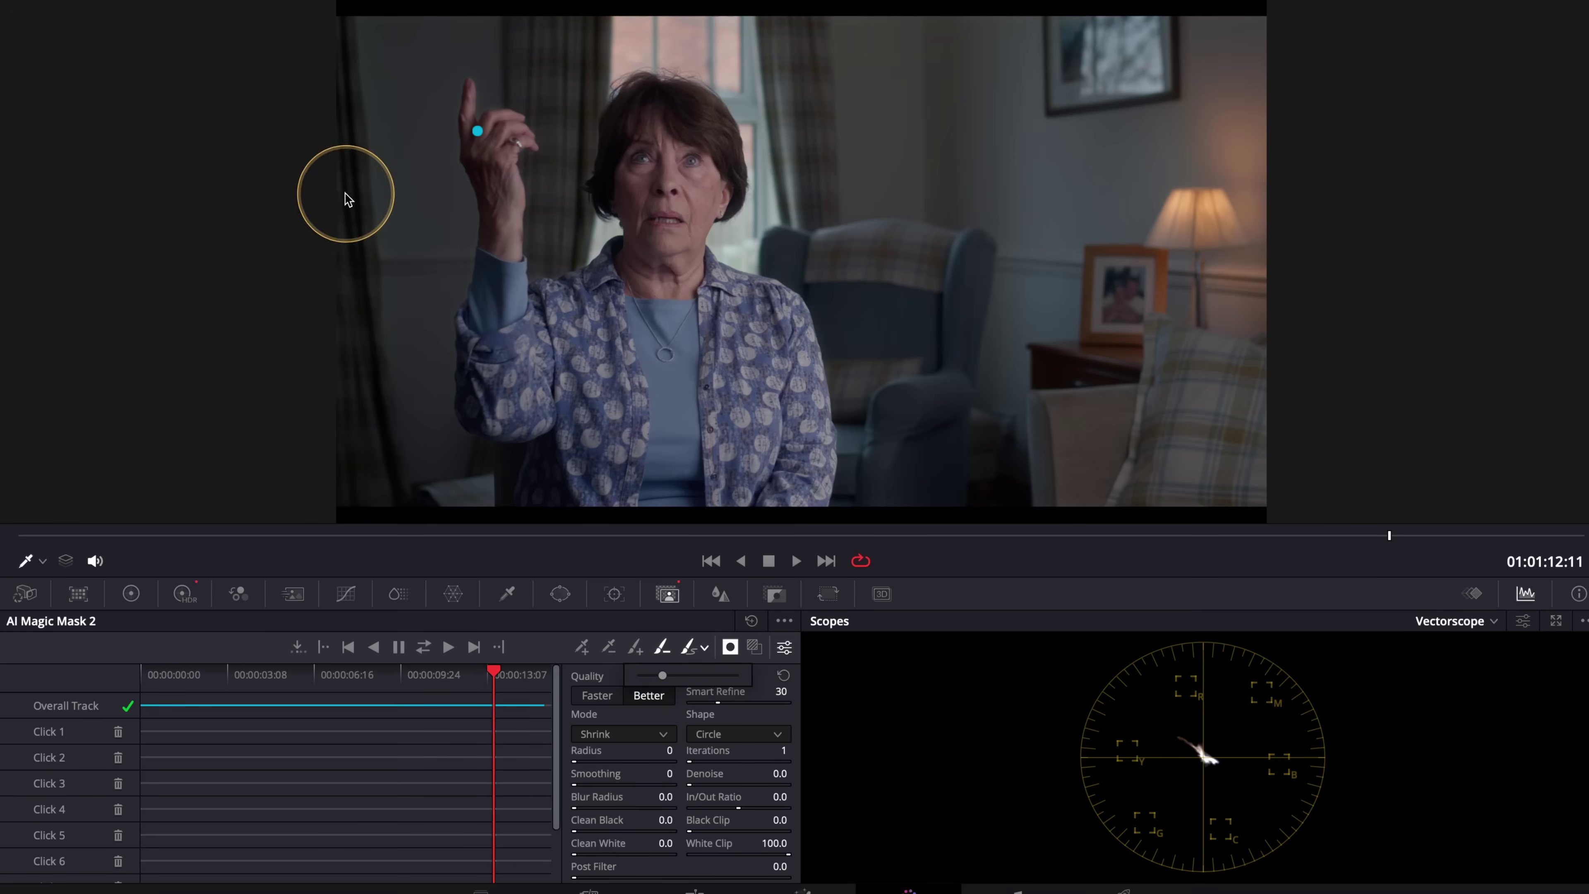
- Zoom the viewer in on the woman's raised hand
{"action": "left_click", "coordinate": [100, 50]}
{"action": "left_click", "coordinate": [53, 142]}
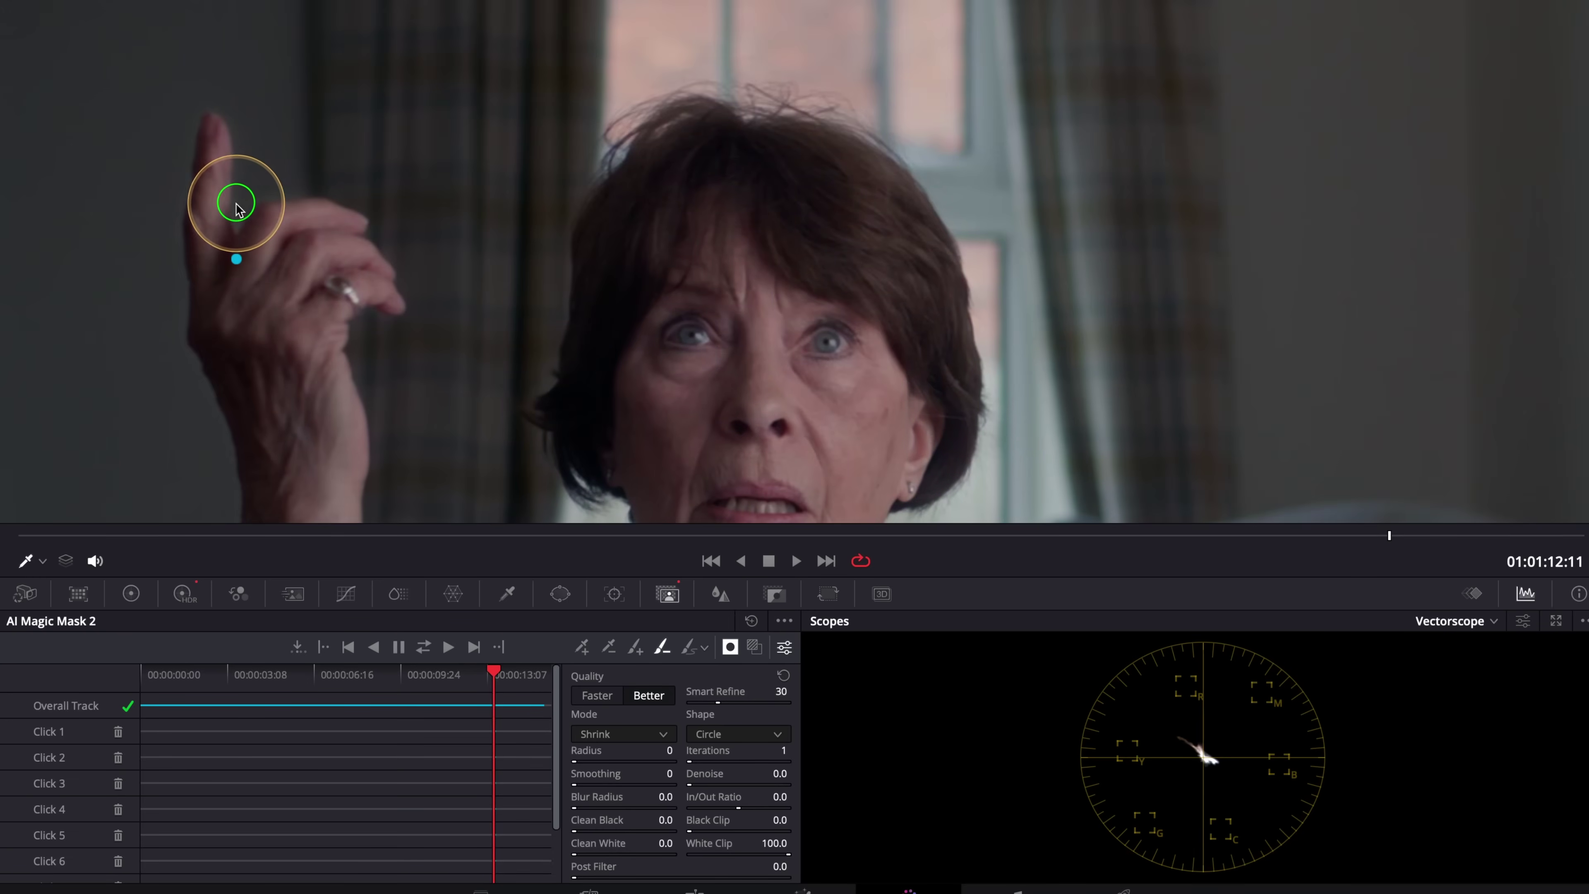
{"action": "scroll", "coordinate": [249, 208], "scroll_direction": "down", "scroll_amount": 3}
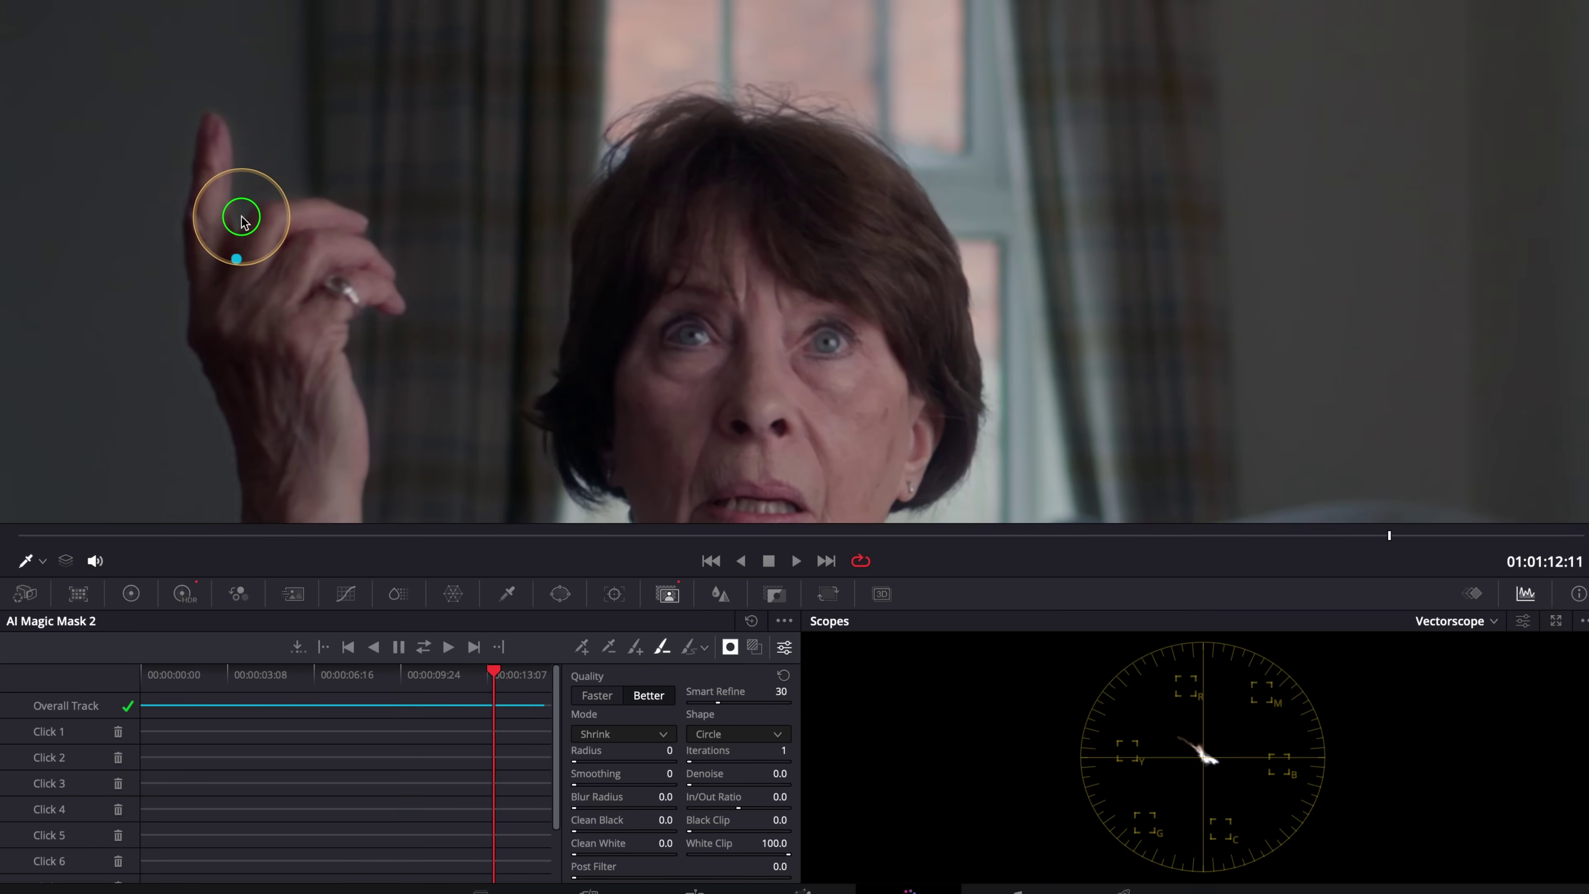
{"action": "scroll", "coordinate": [249, 211], "scroll_direction": "up", "scroll_amount": 3}
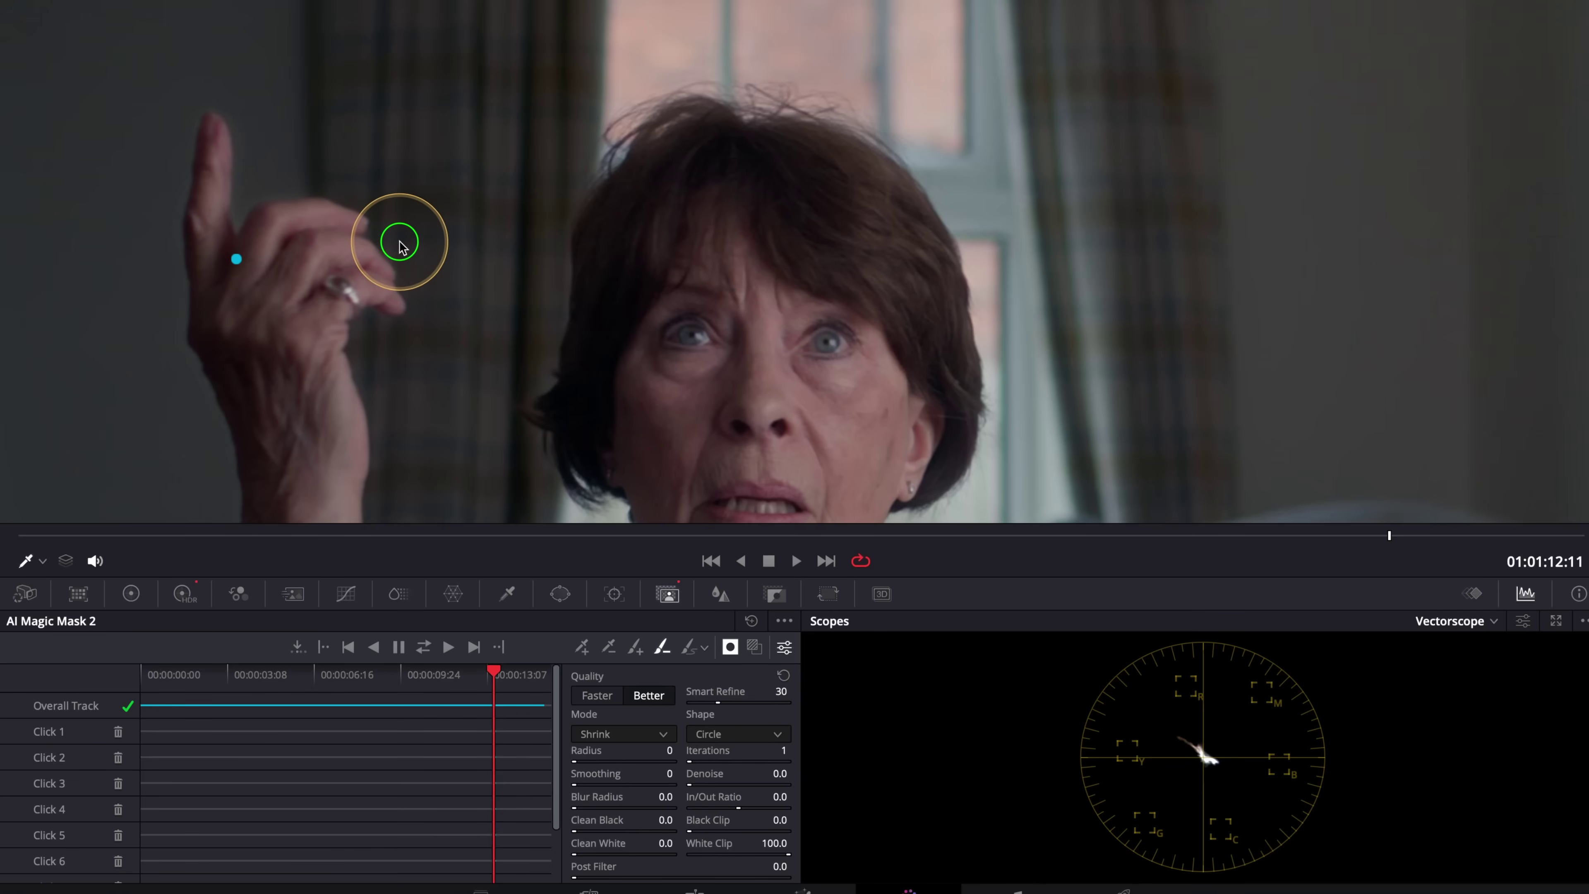
- Shrink the subtract brush, step back to frame 01:01:12:14, and restore the normal layout
{"action": "left_click", "coordinate": [704, 648]}
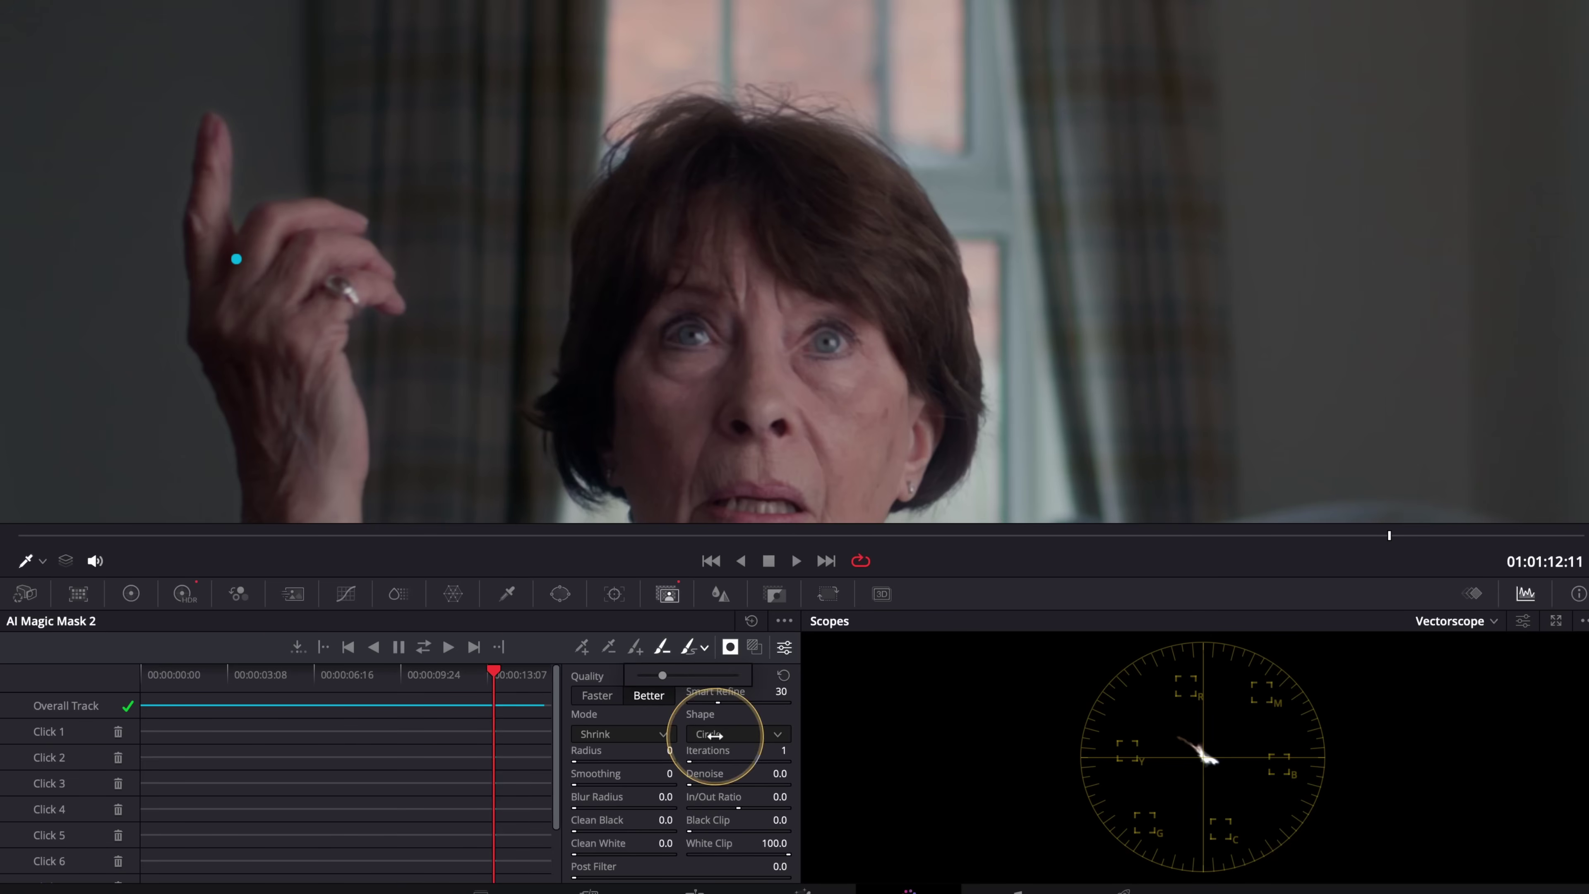
{"action": "left_click_drag", "start_coordinate": [662, 675], "coordinate": [651, 677]}
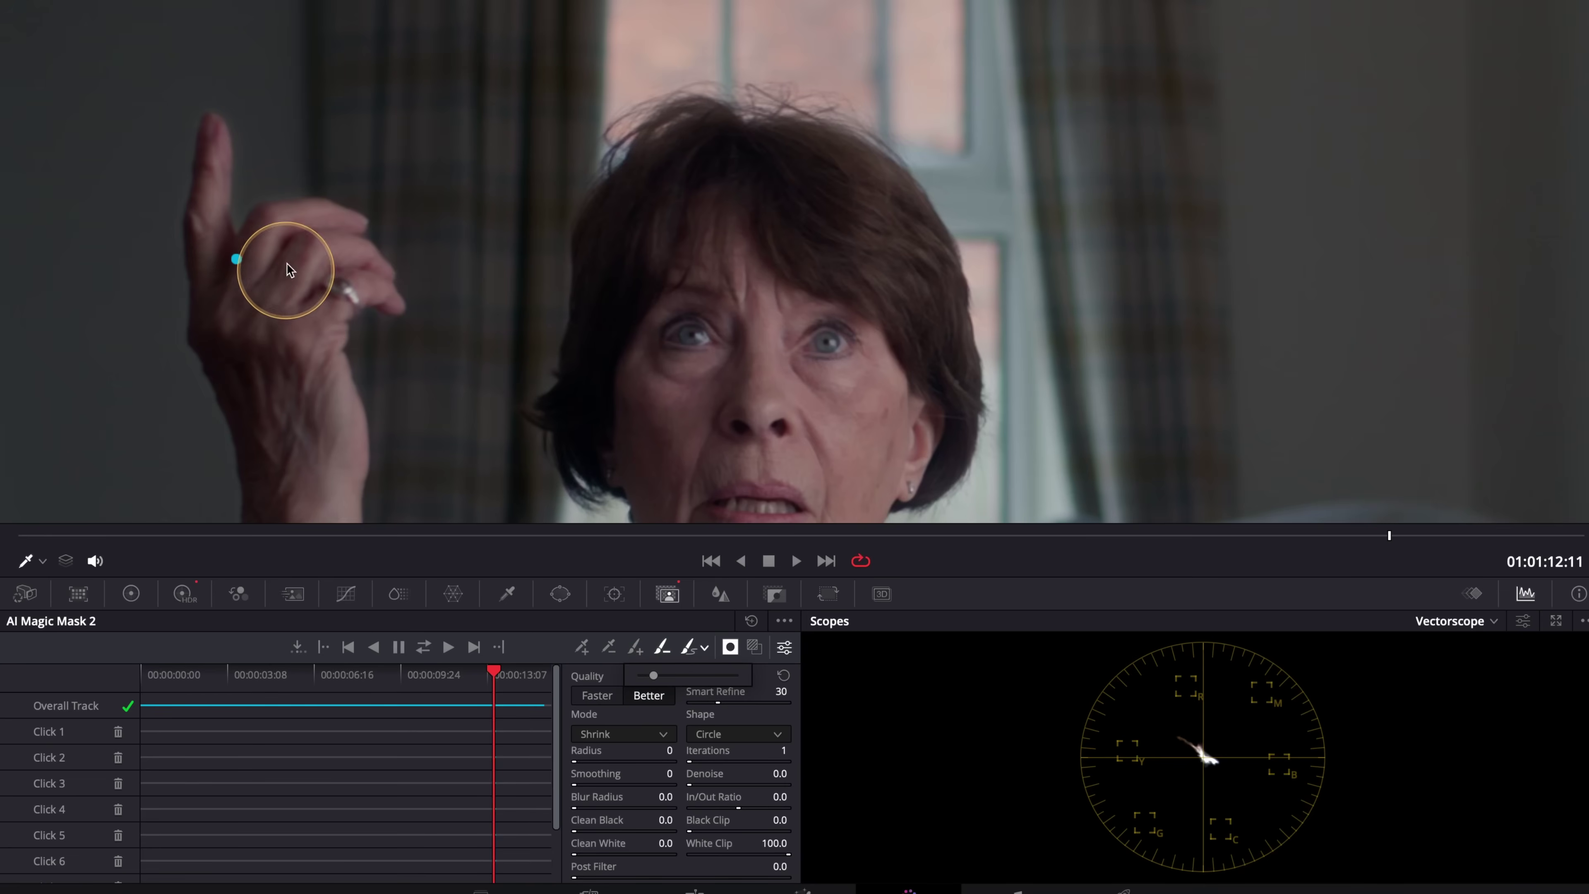
{"action": "left_click", "coordinate": [661, 647]}
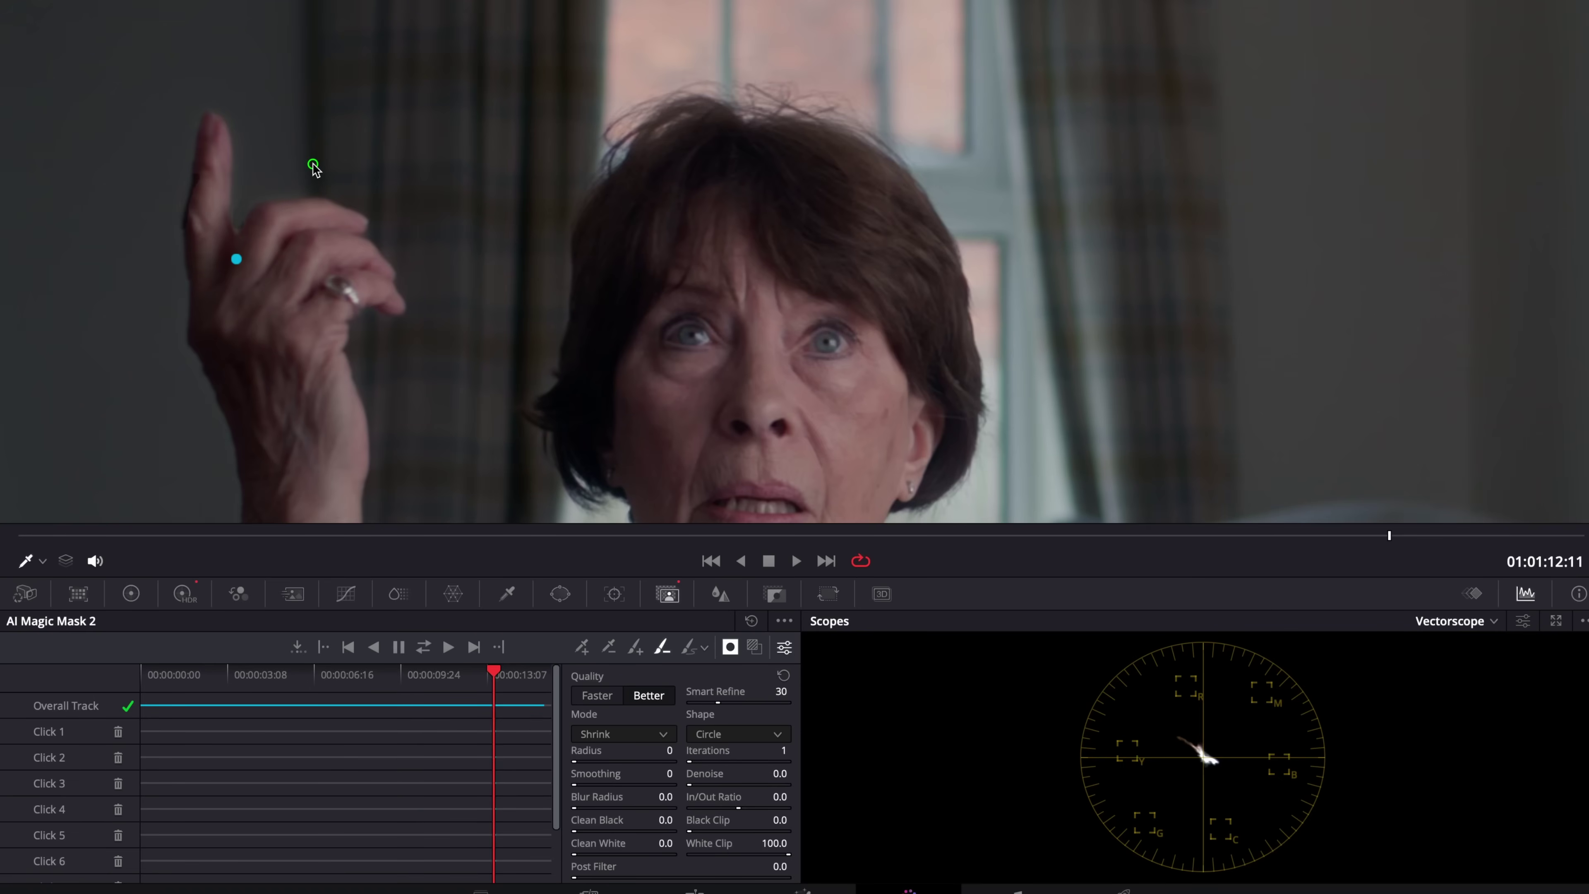
{"action": "key", "text": "Left"}
{"action": "key", "text": "Left"}
{"action": "key", "text": "Left"}
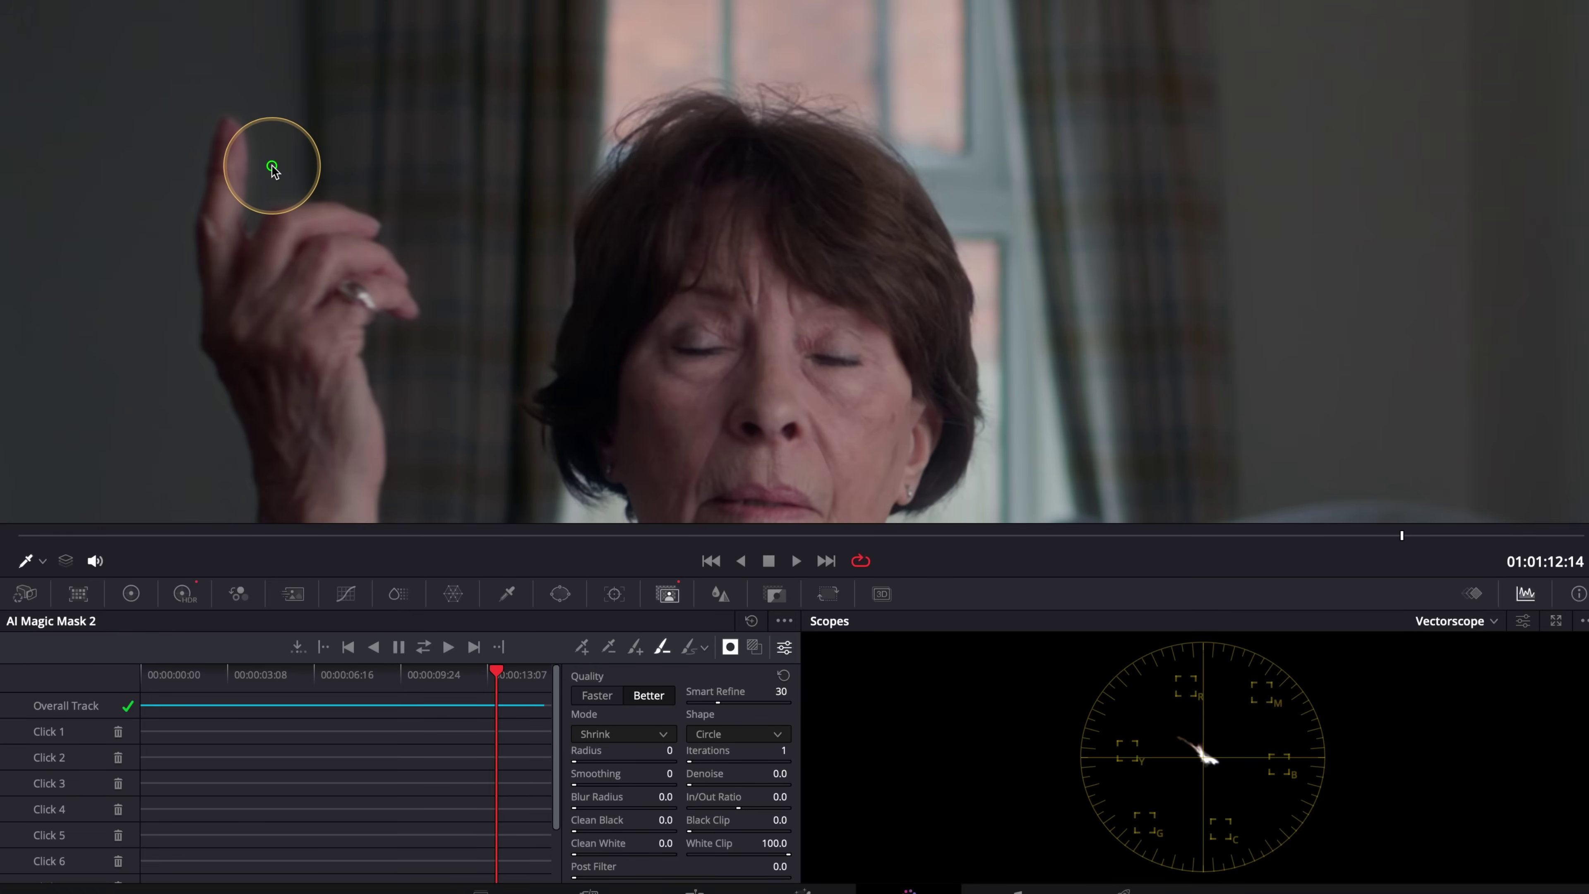
{"action": "key", "text": "alt+f"}
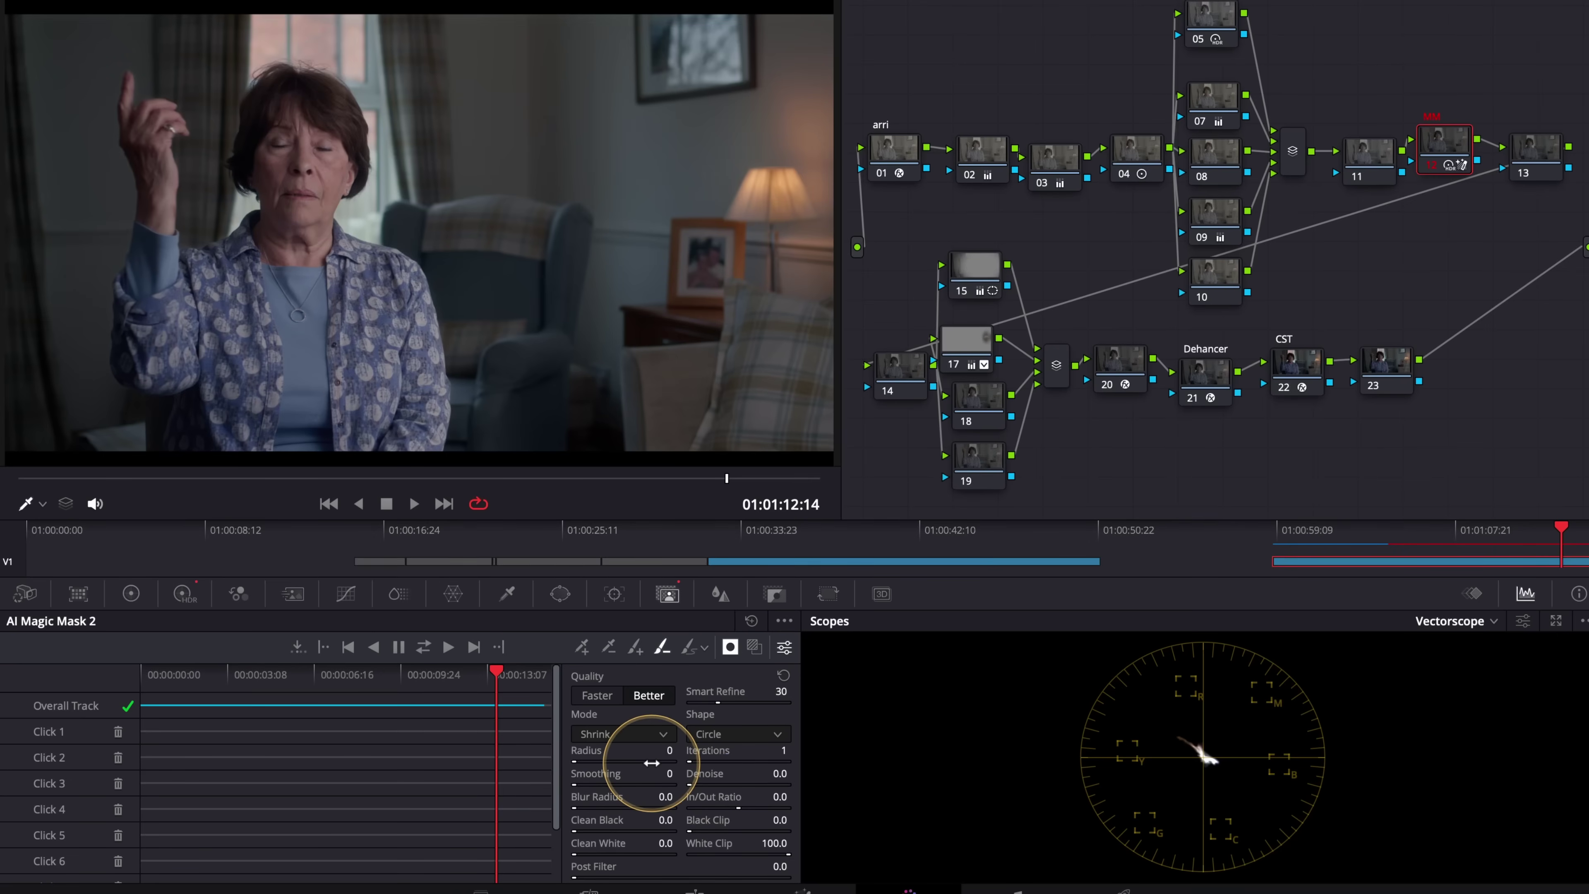
{"action": "left_click", "coordinate": [730, 649]}
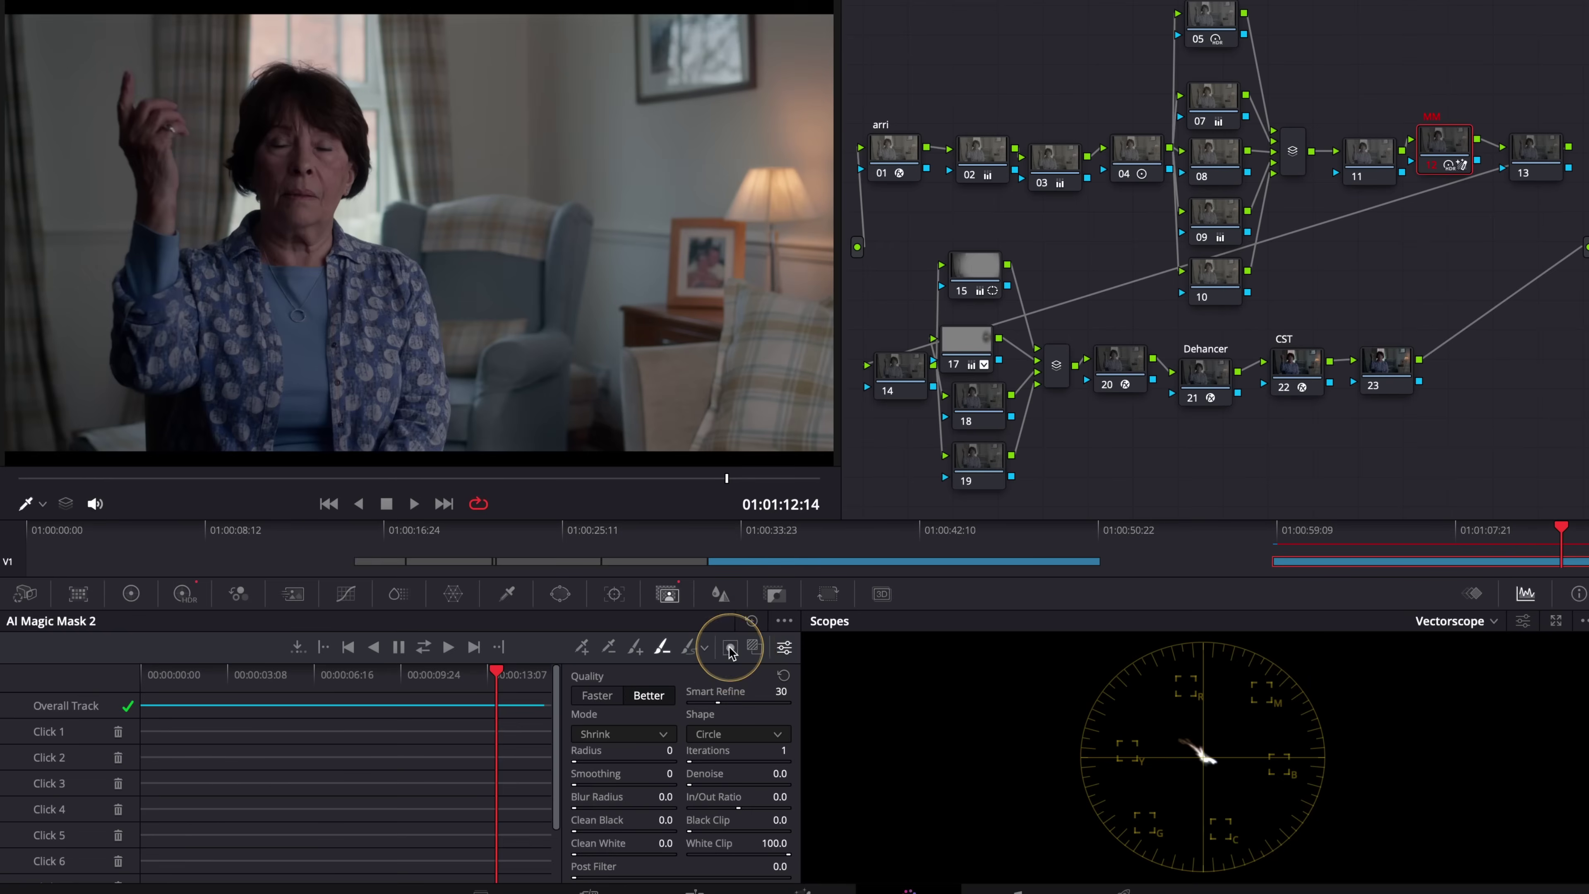
{"action": "left_click", "coordinate": [730, 650]}
{"action": "left_click", "coordinate": [756, 648]}
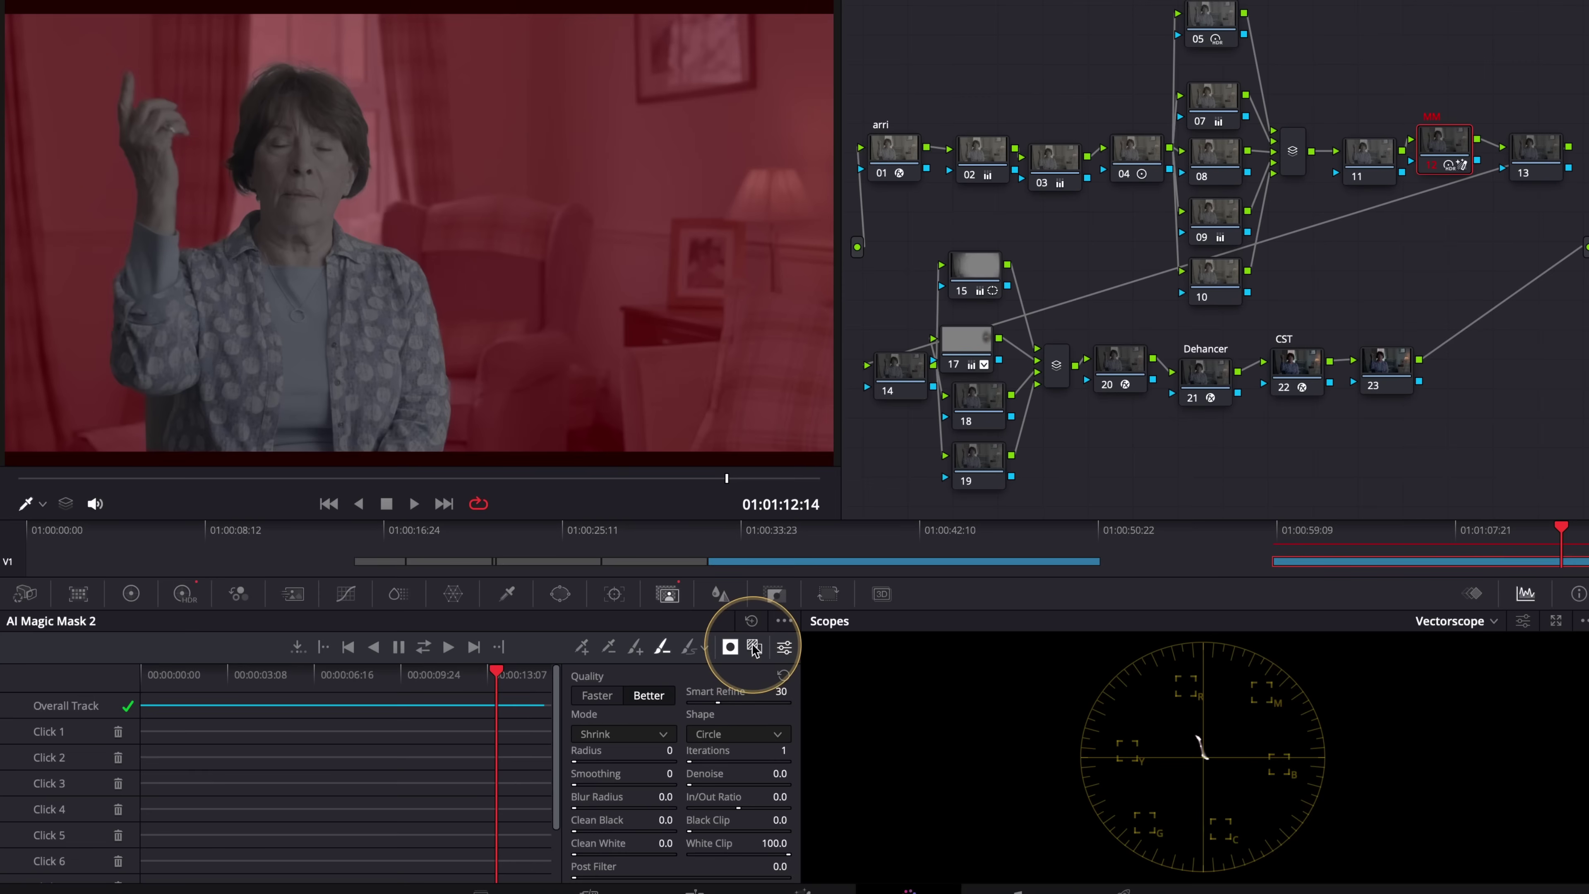
{"action": "left_click", "coordinate": [756, 649]}
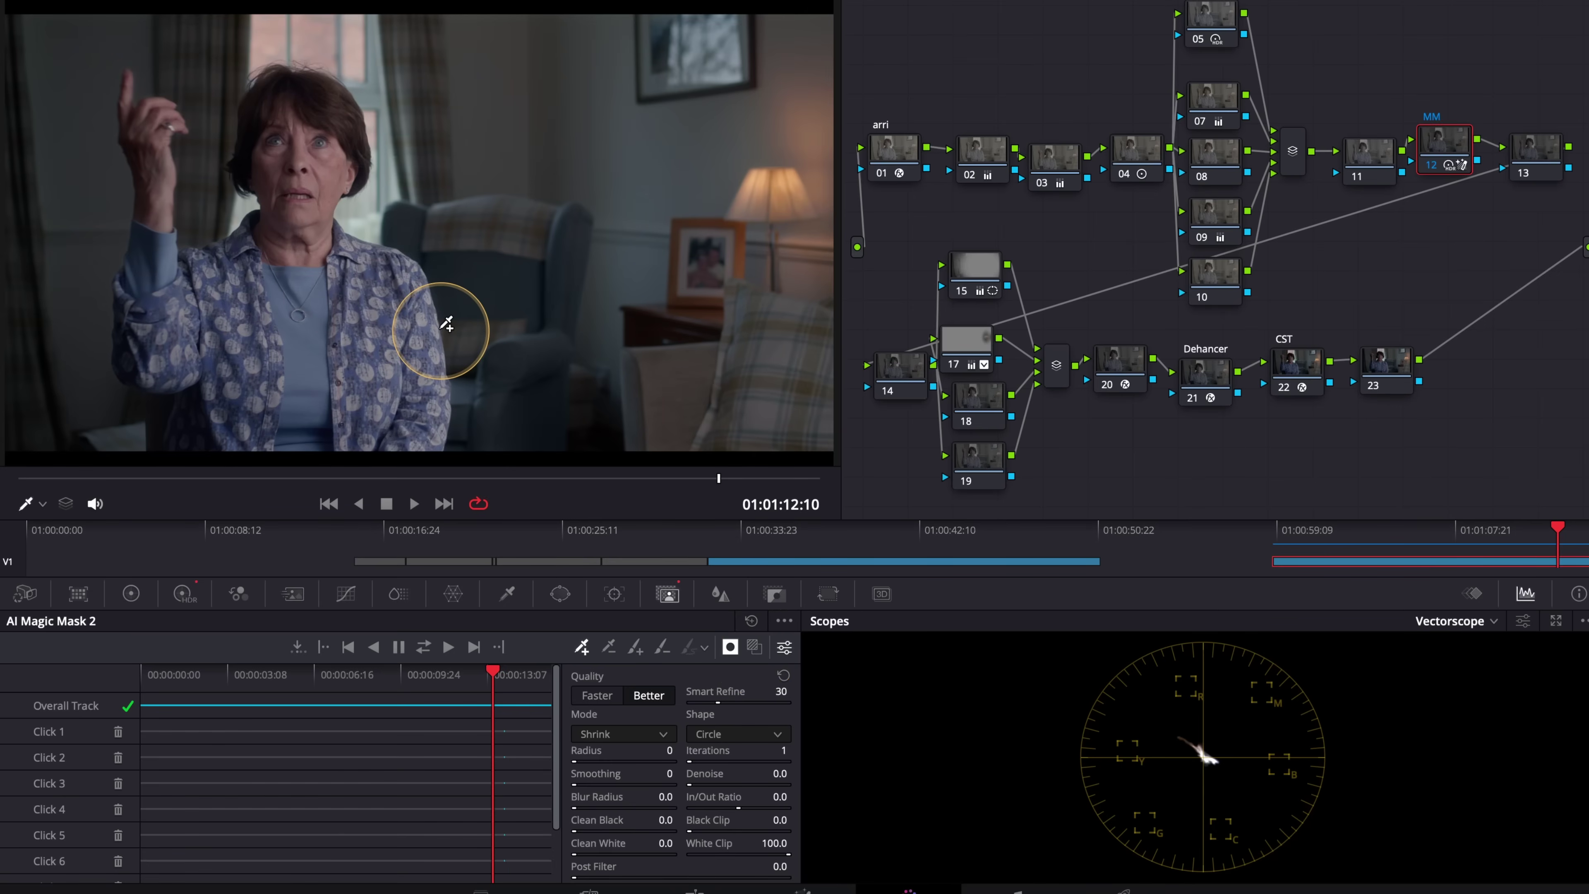